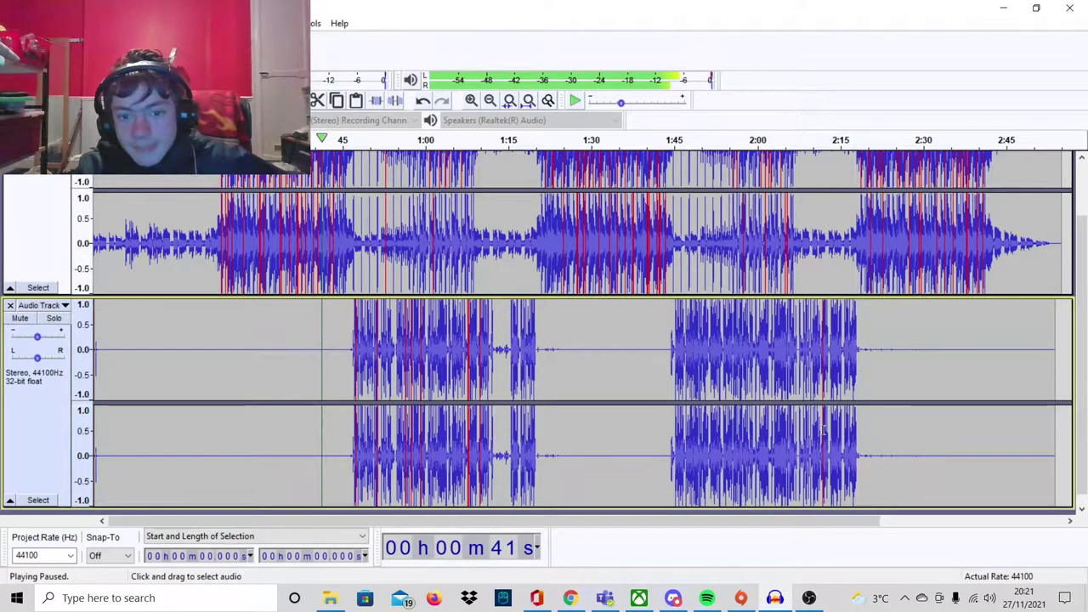
Return to the start, then play the vocal track from the 1:13 mark.
scroll(823, 430, up, 2)
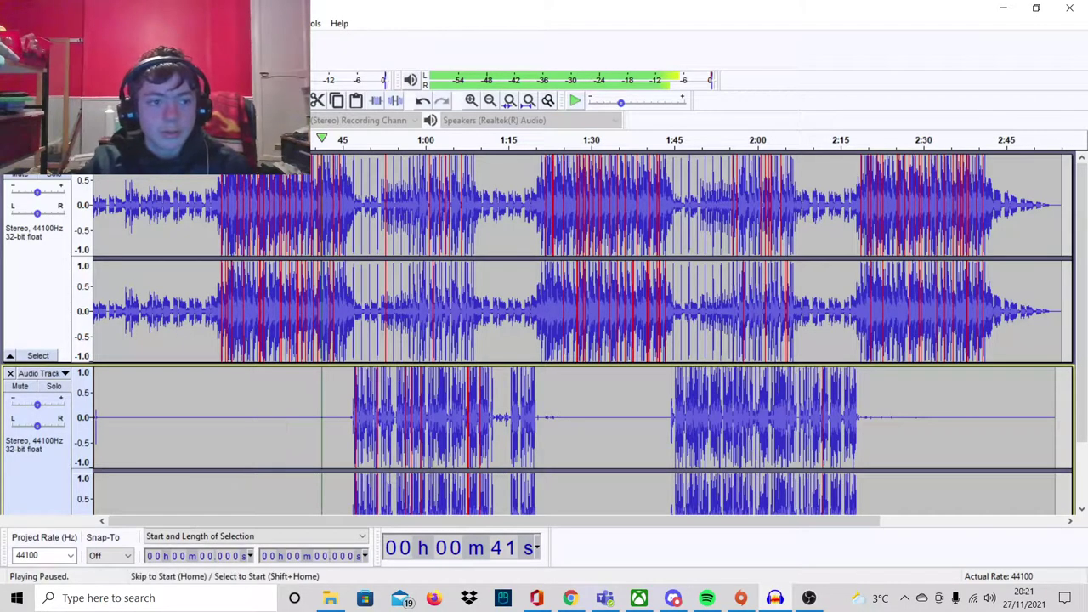
key(Home)
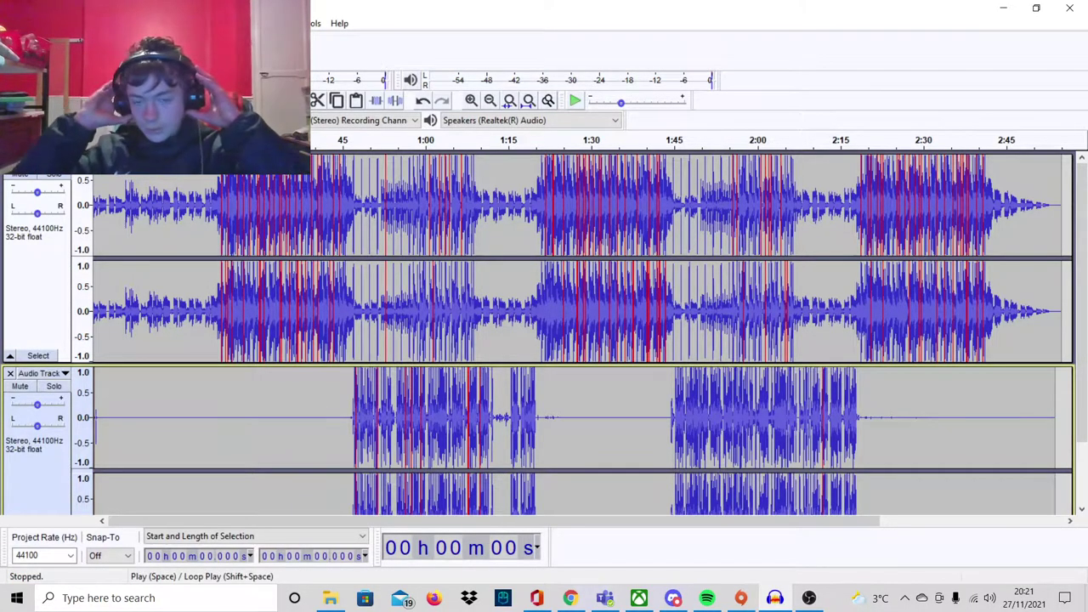
scroll(484, 384, down, 1)
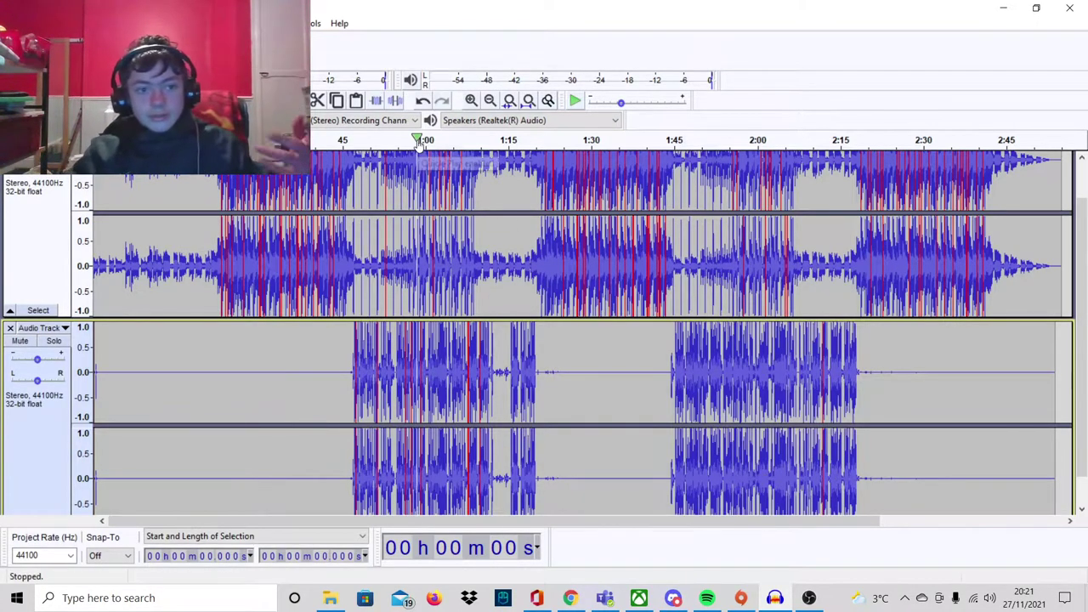
scroll(495, 376, down, 1)
click(495, 375)
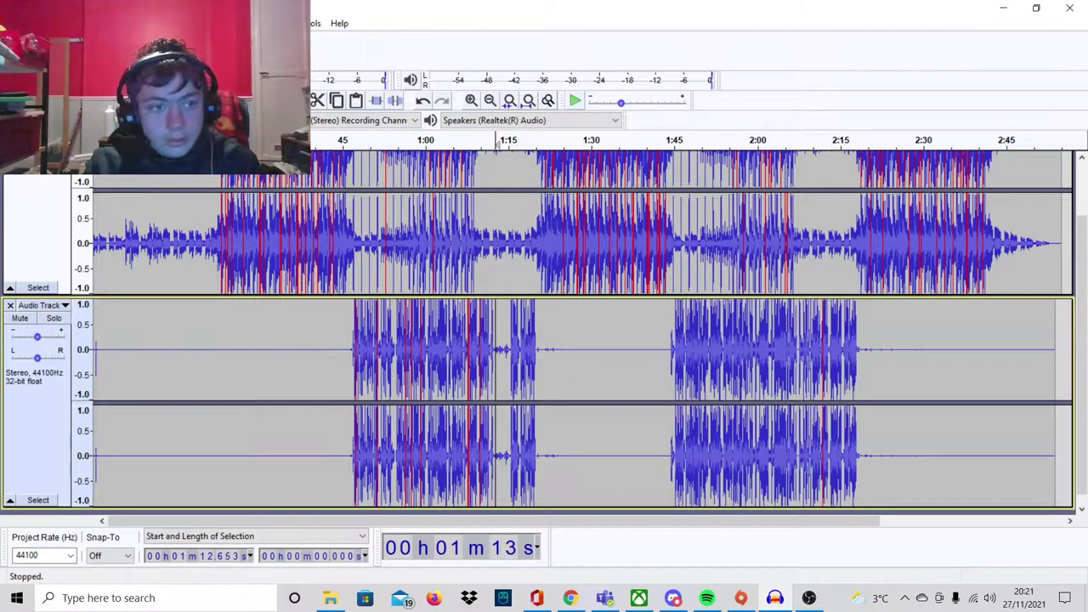
key(space)
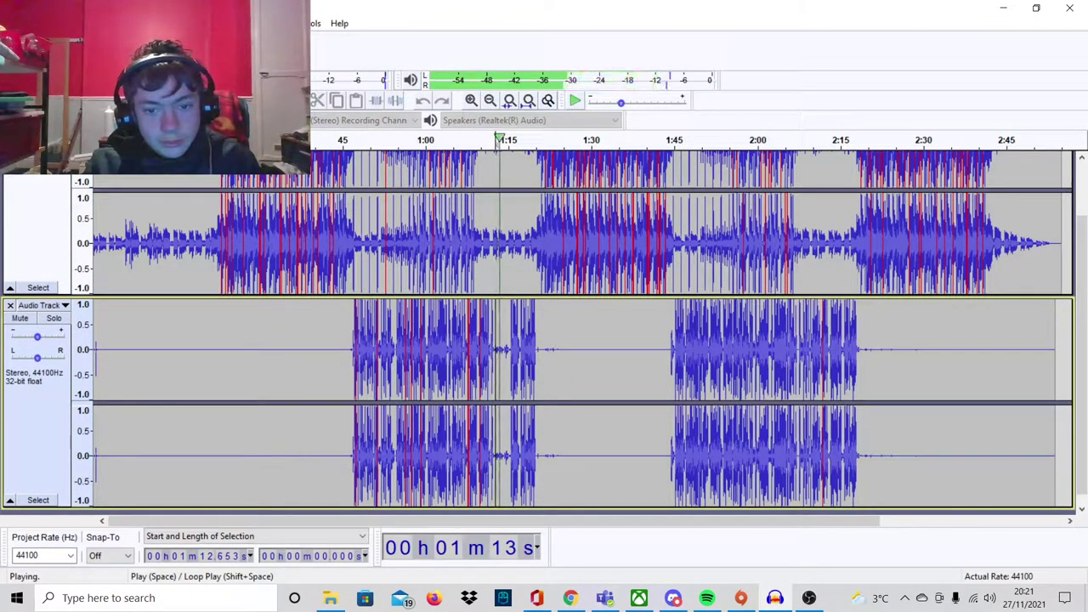
Pause near 1:15, select the 1:13–1:15 blip and apply Fade Out.
key(p)
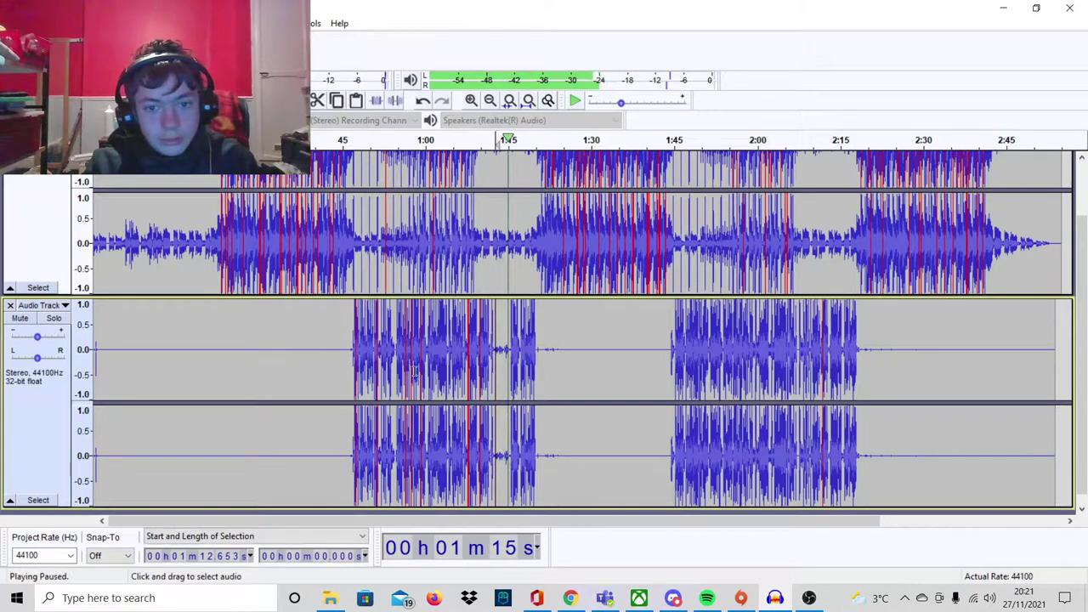
click(497, 349)
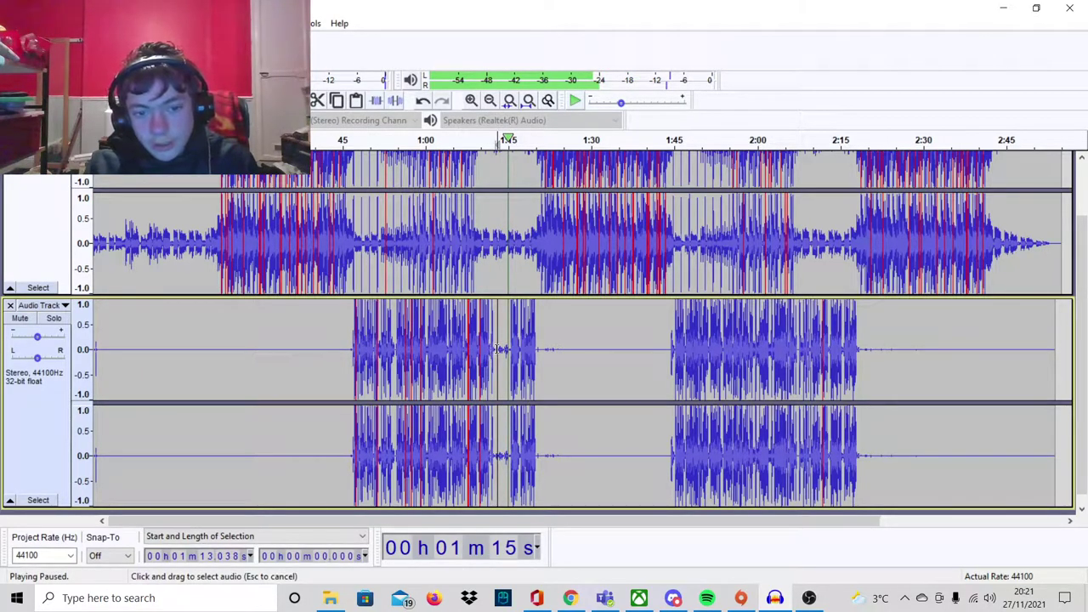
drag(499, 349, 508, 349)
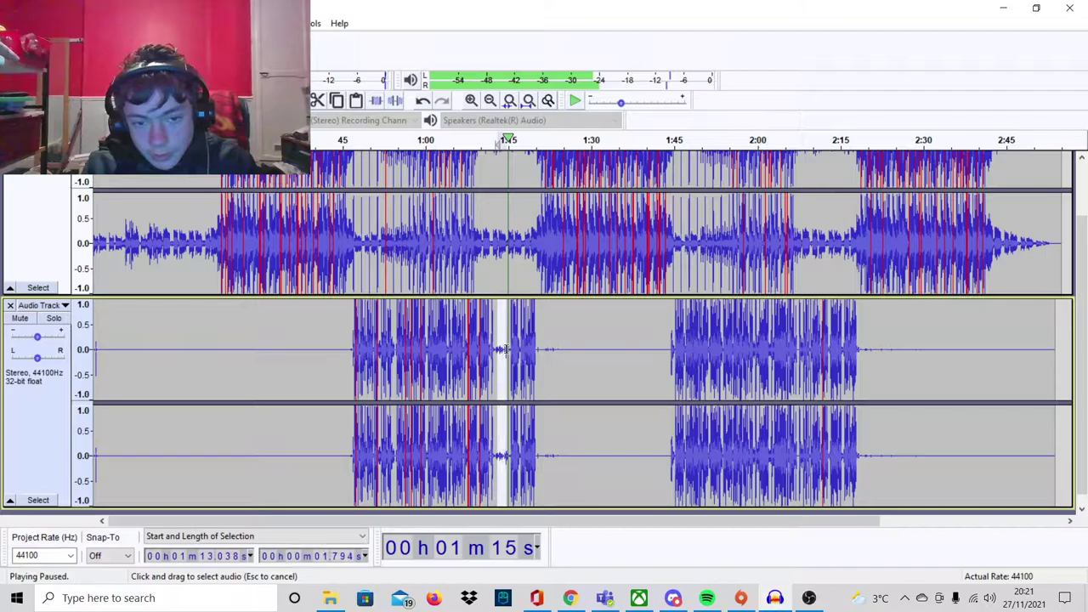
click(276, 23)
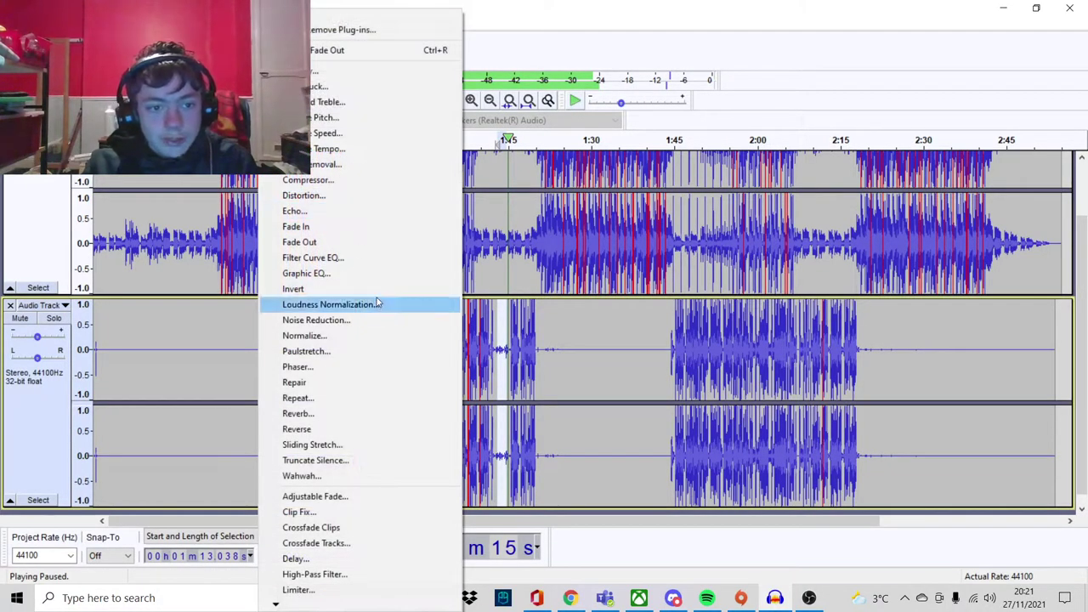
click(342, 244)
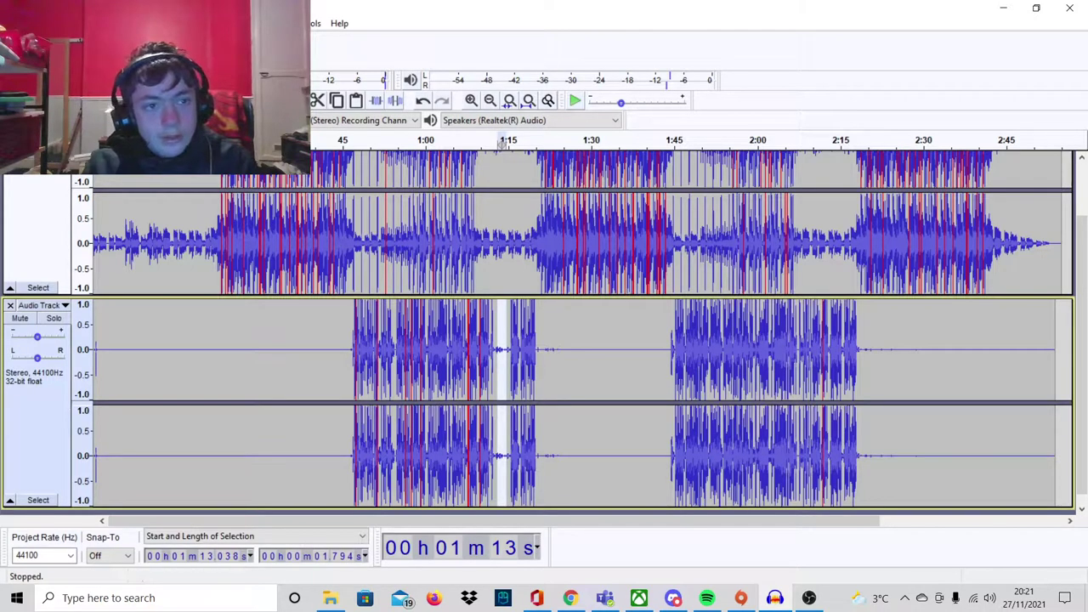
Apply Fade Out to the 1:13–1:15 blip eleven more times.
key(alt+c)
click(326, 244)
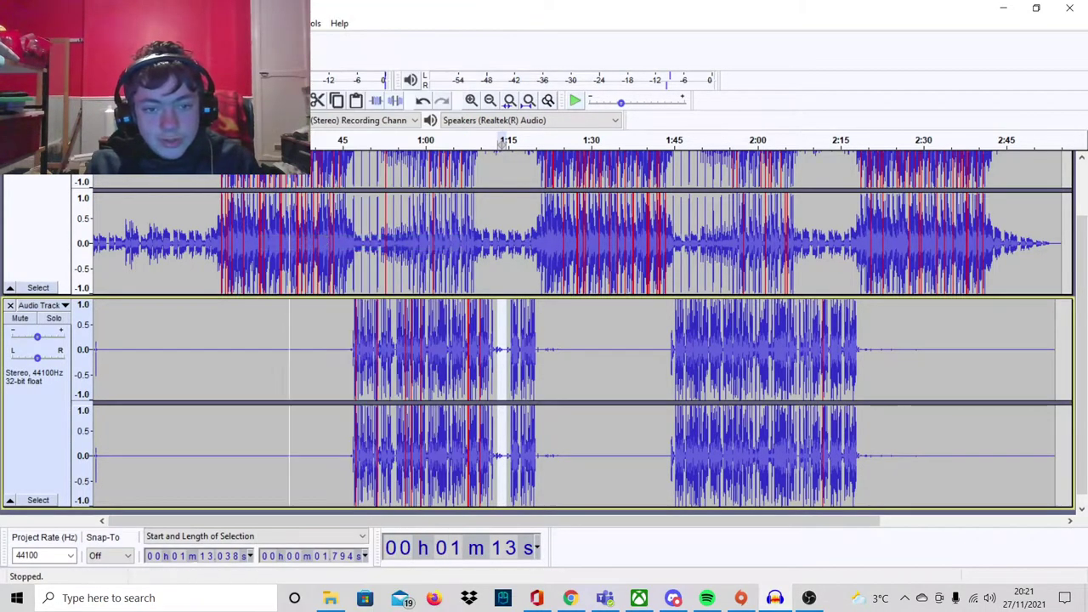
key(alt+c)
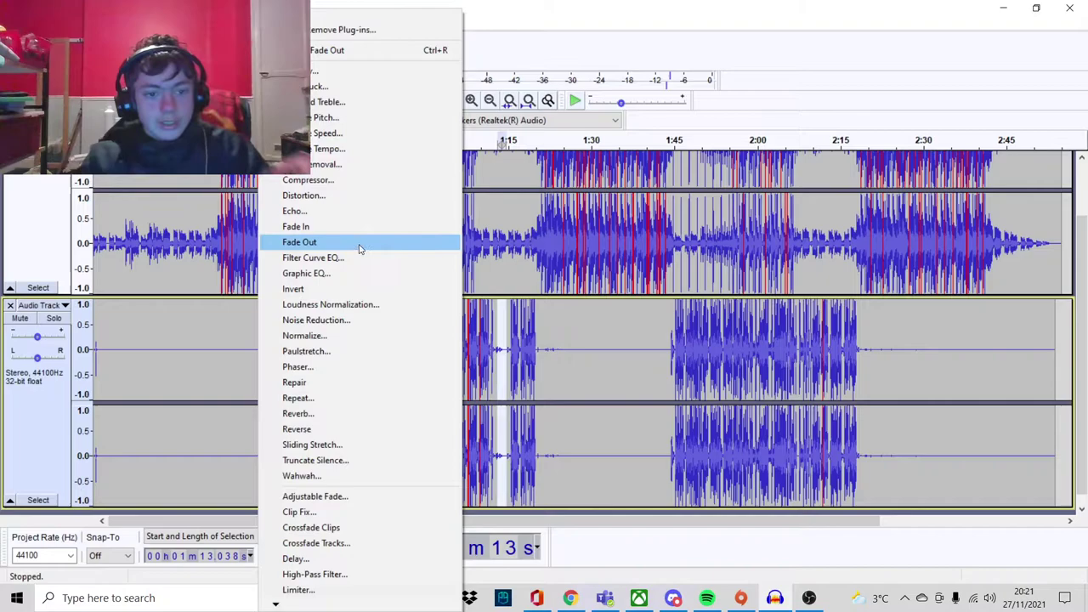
click(358, 244)
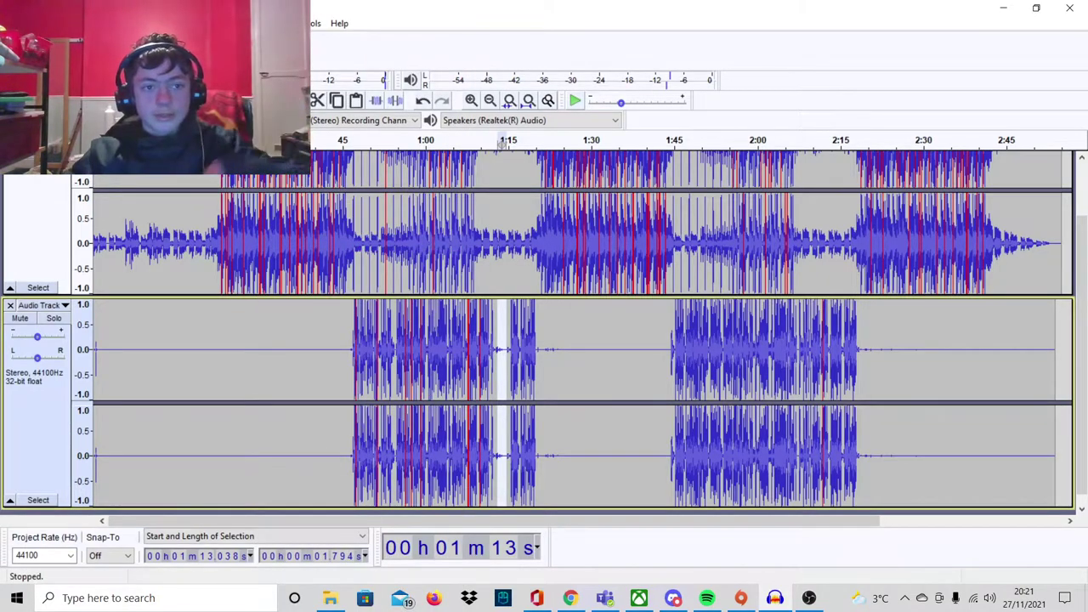
key(alt+c)
click(358, 244)
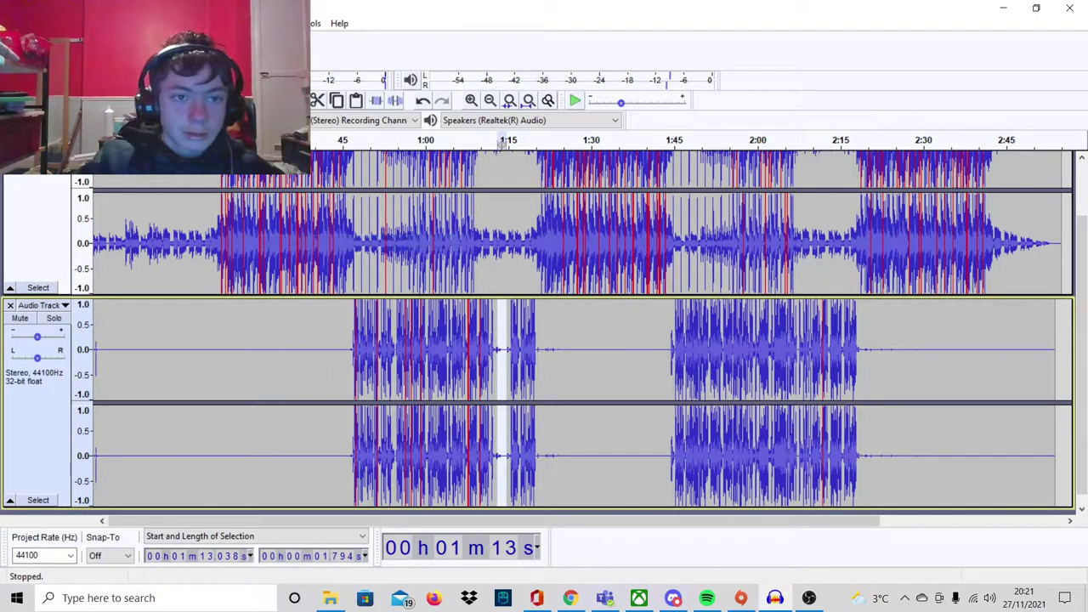
key(alt+c)
click(375, 242)
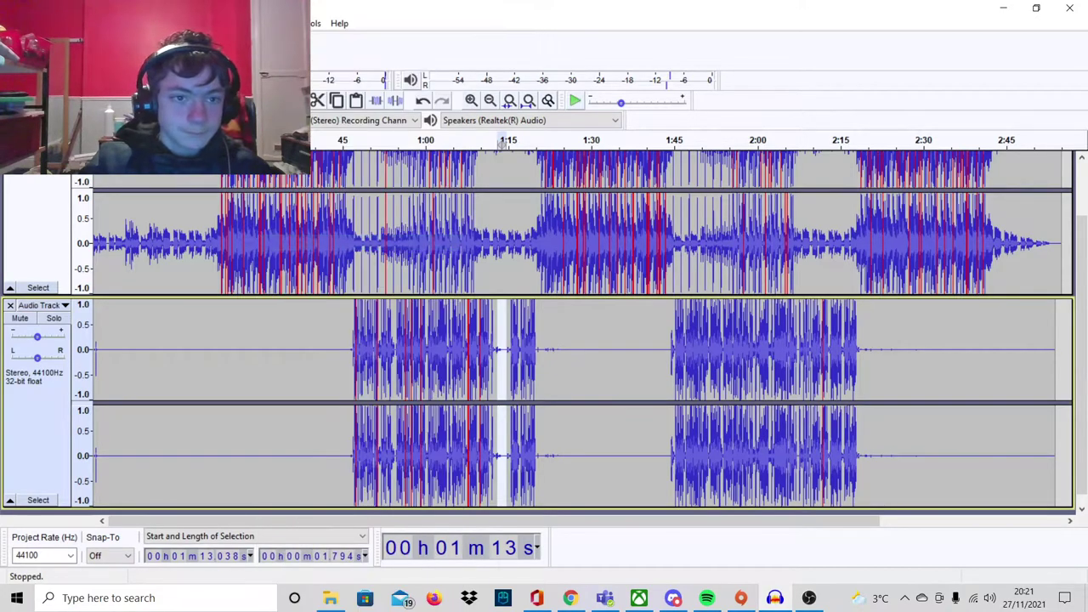
key(alt+c)
click(364, 241)
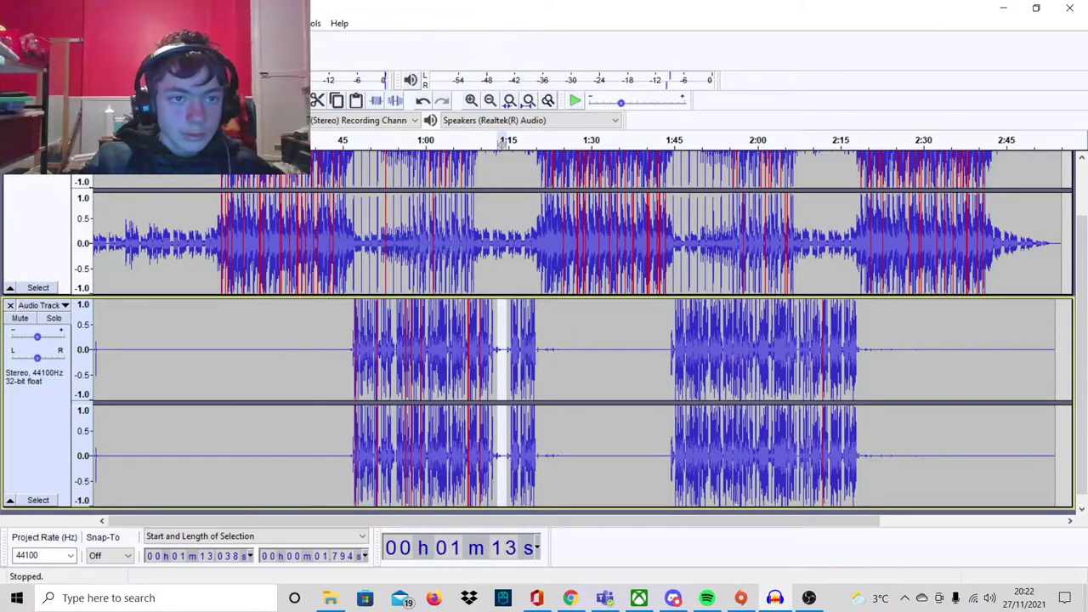
key(alt+c)
click(340, 242)
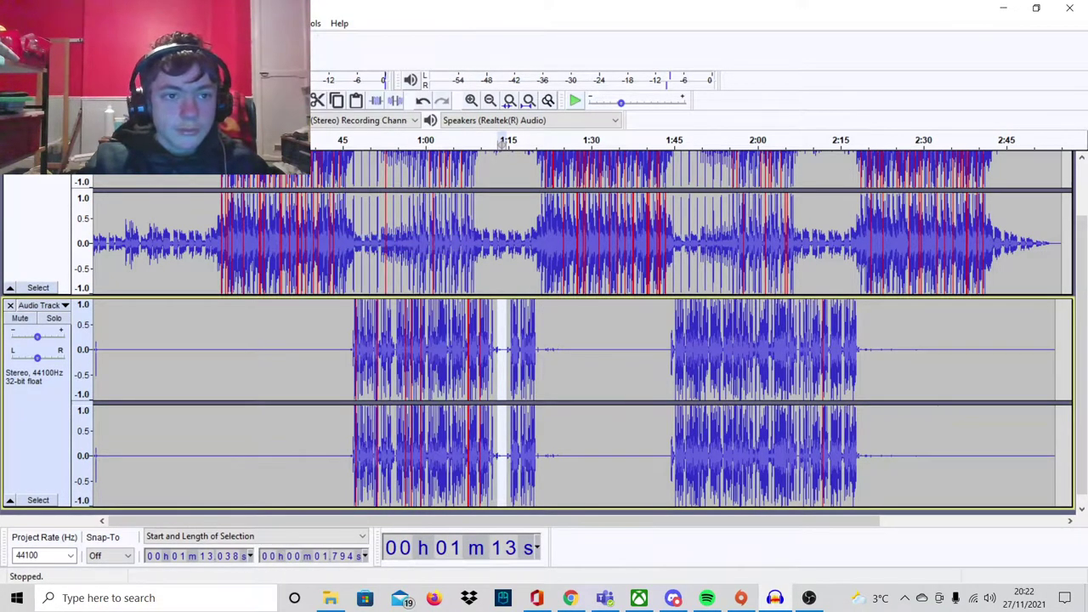
key(alt+c)
click(340, 242)
key(alt+c)
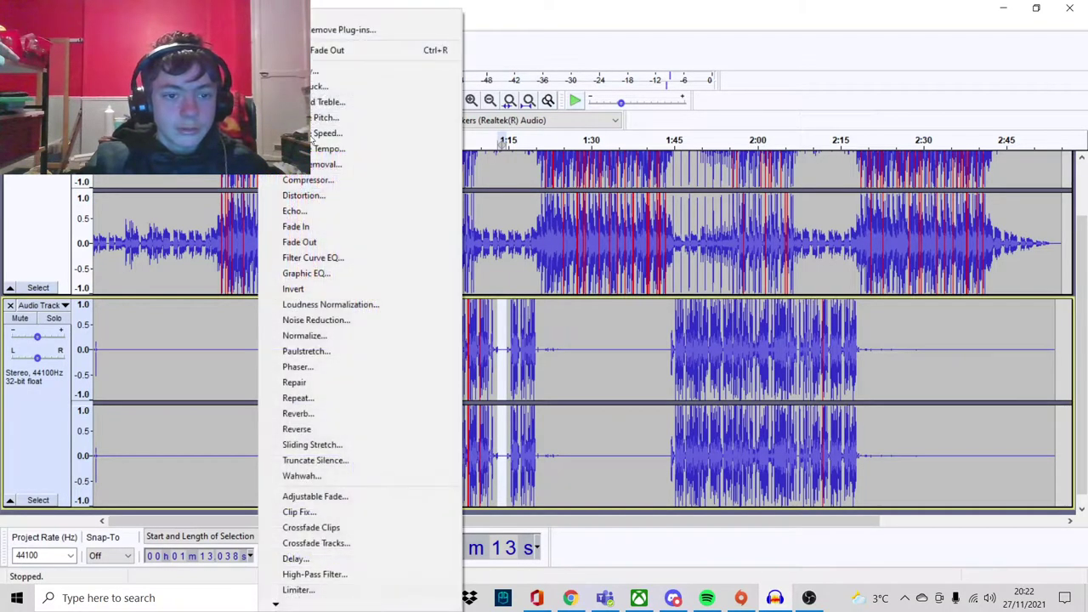
click(330, 246)
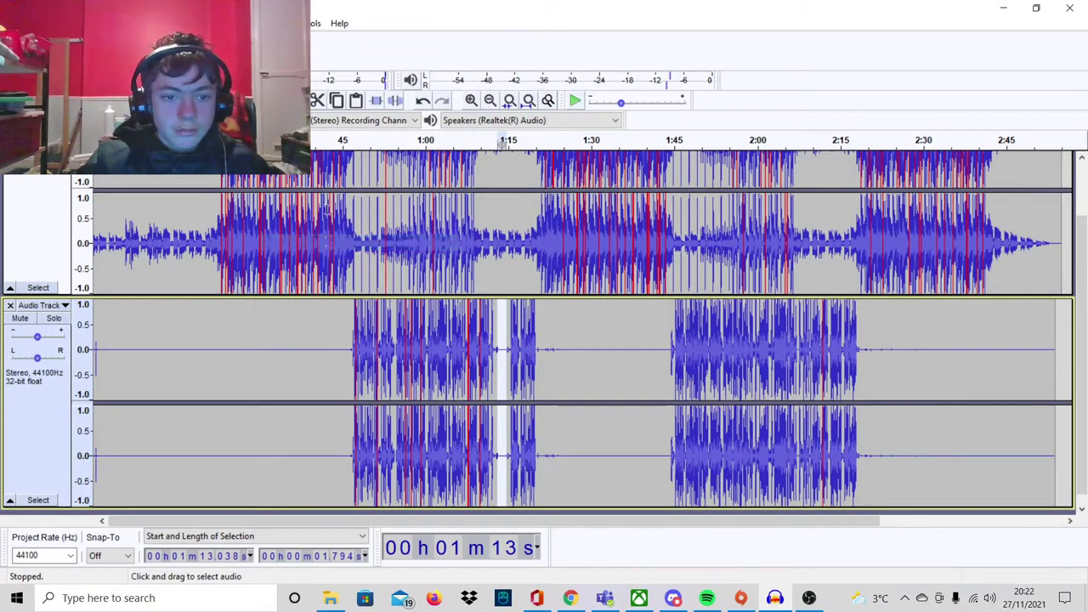
key(alt+c)
click(316, 242)
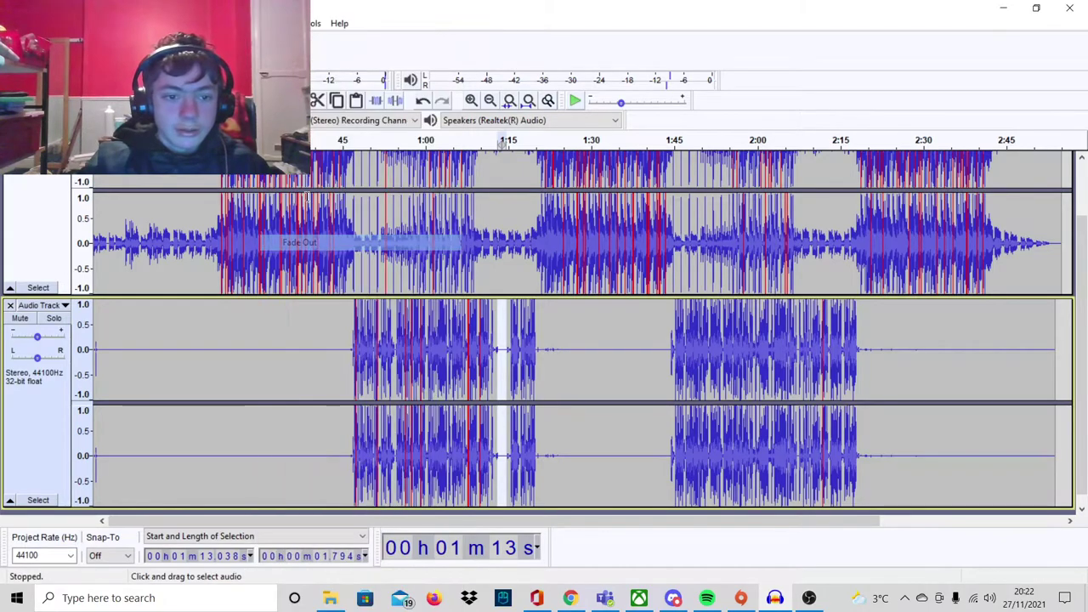
key(alt+c)
click(369, 242)
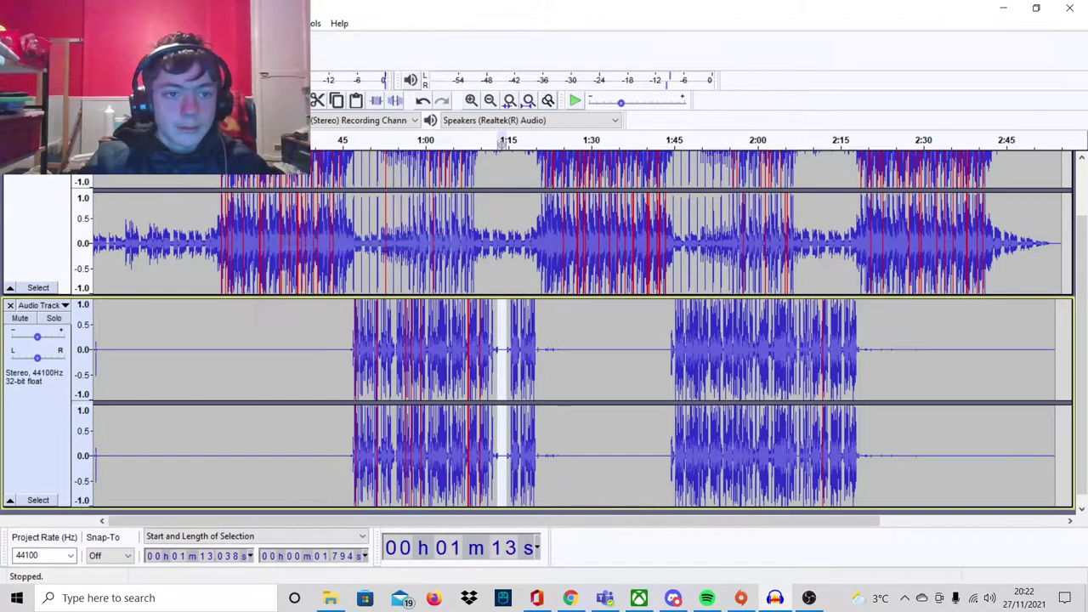
key(alt+c)
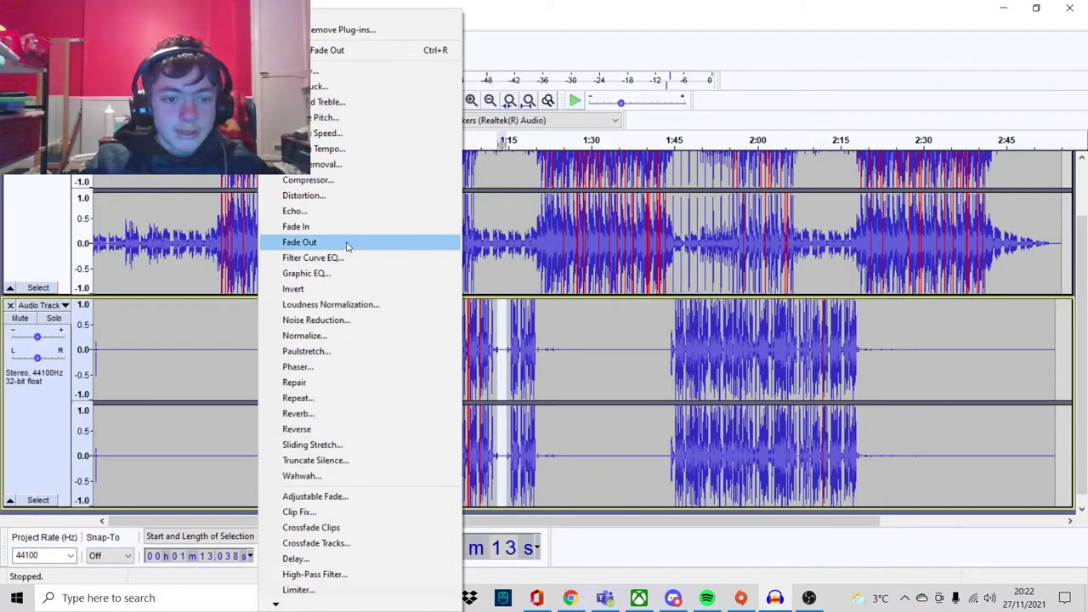
click(347, 242)
key(alt+c)
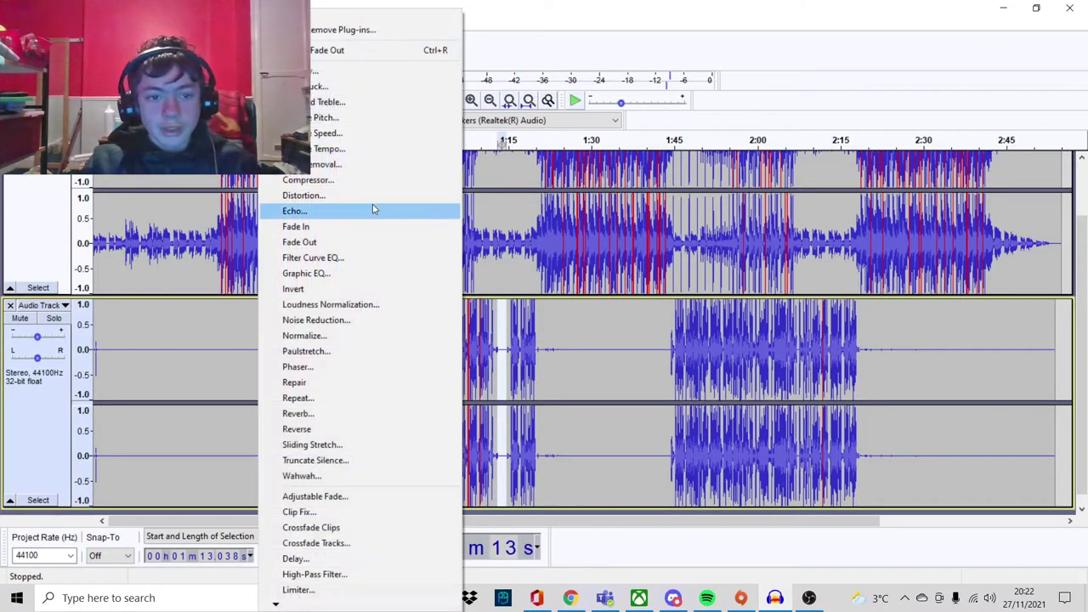
Select the 1:12–1:15 stretch of the vocal track again.
click(925, 345)
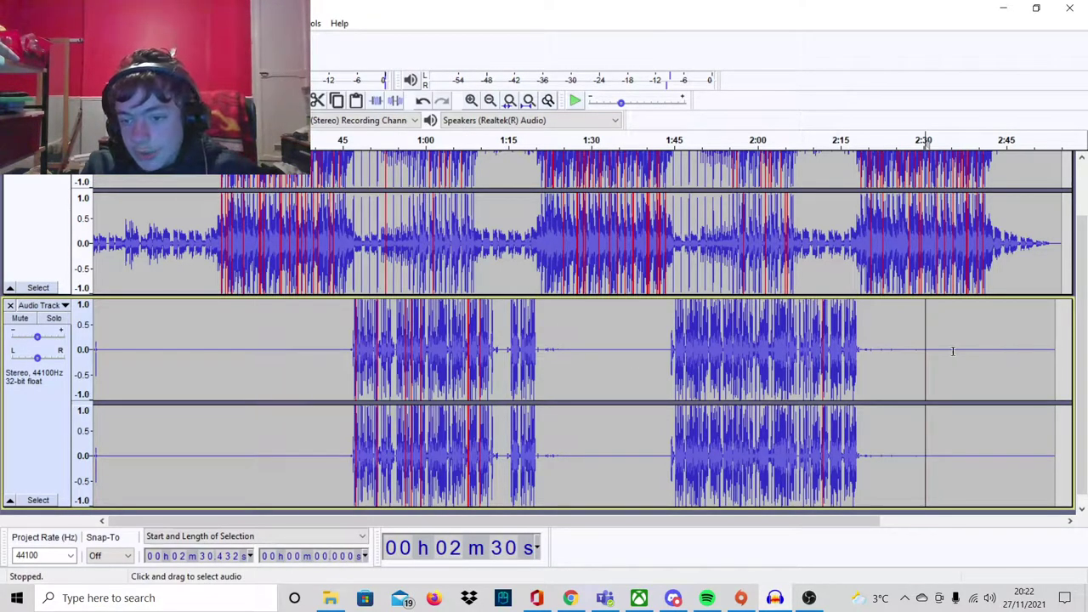
click(961, 350)
drag(976, 350, 1012, 351)
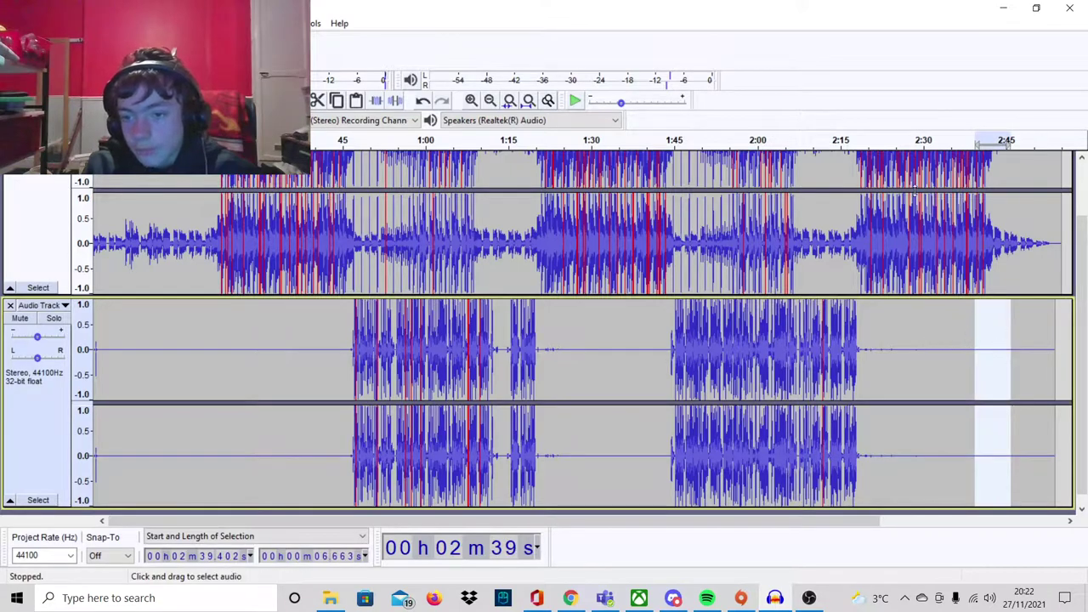
click(927, 350)
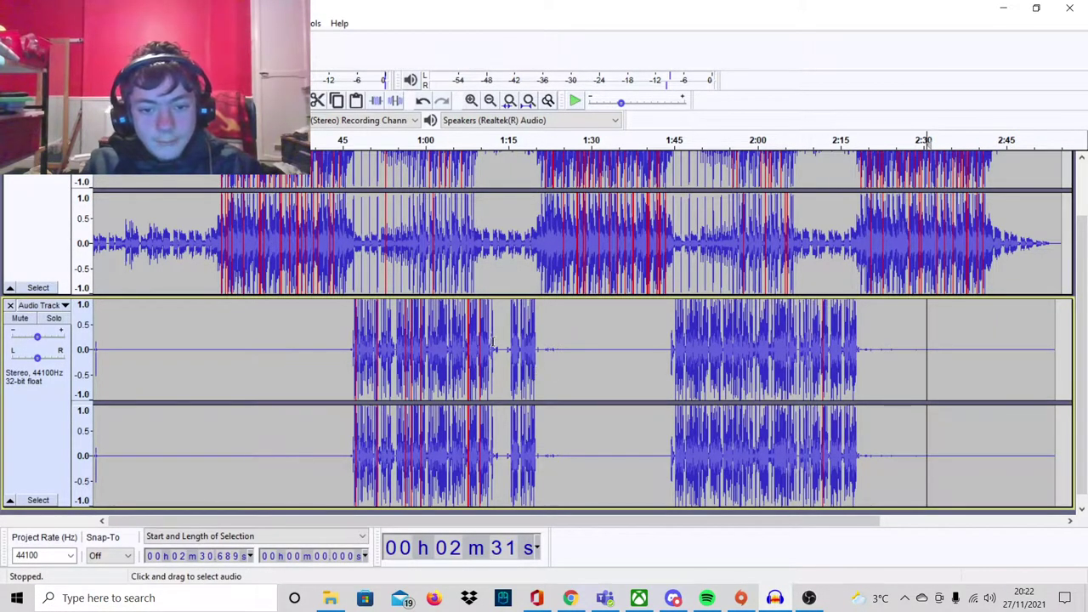
drag(493, 348, 509, 349)
Apply Fade Out to the selected 1:12–1:15 blip eleven times.
click(247, 23)
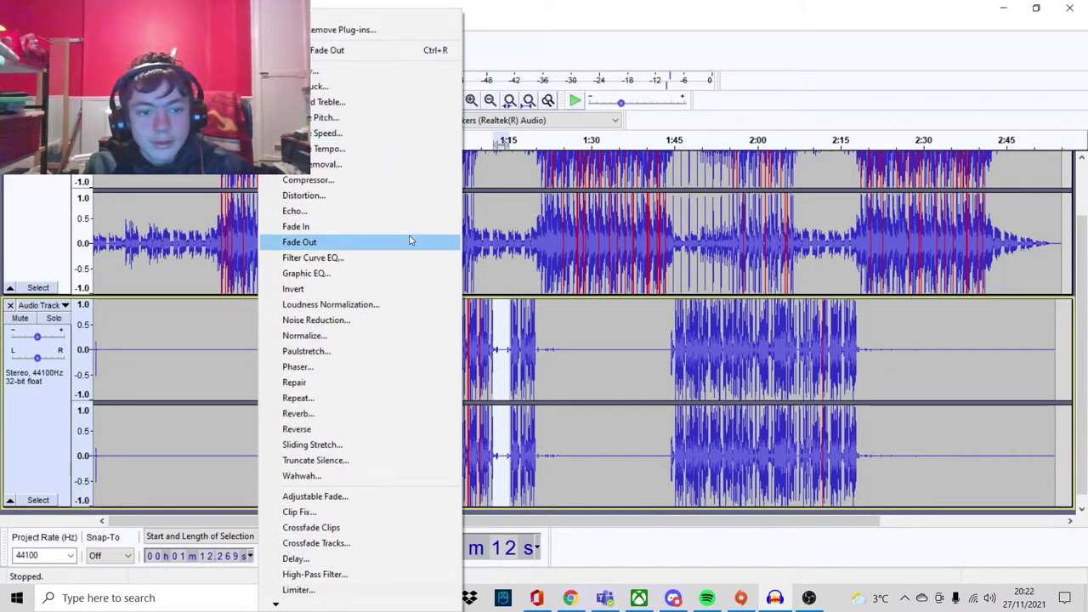
click(414, 240)
click(247, 23)
click(382, 242)
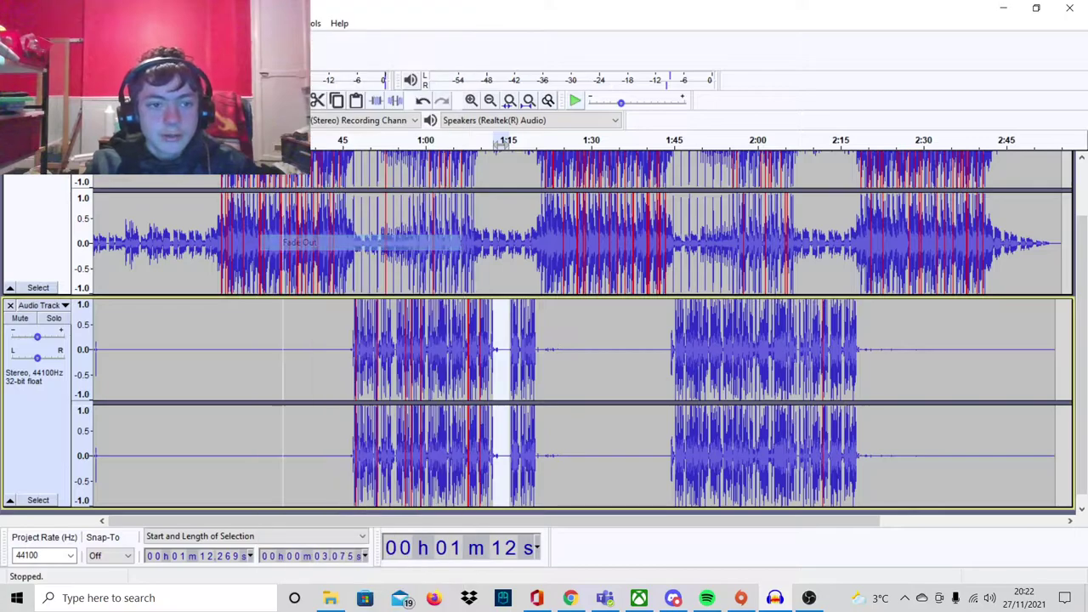
click(246, 23)
click(359, 242)
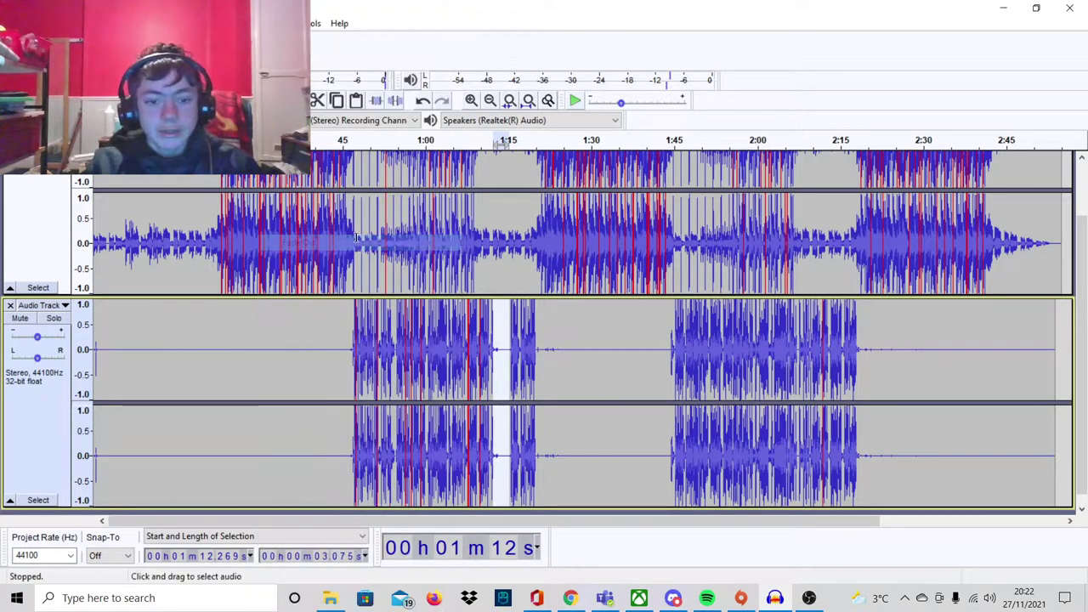
click(247, 23)
click(359, 242)
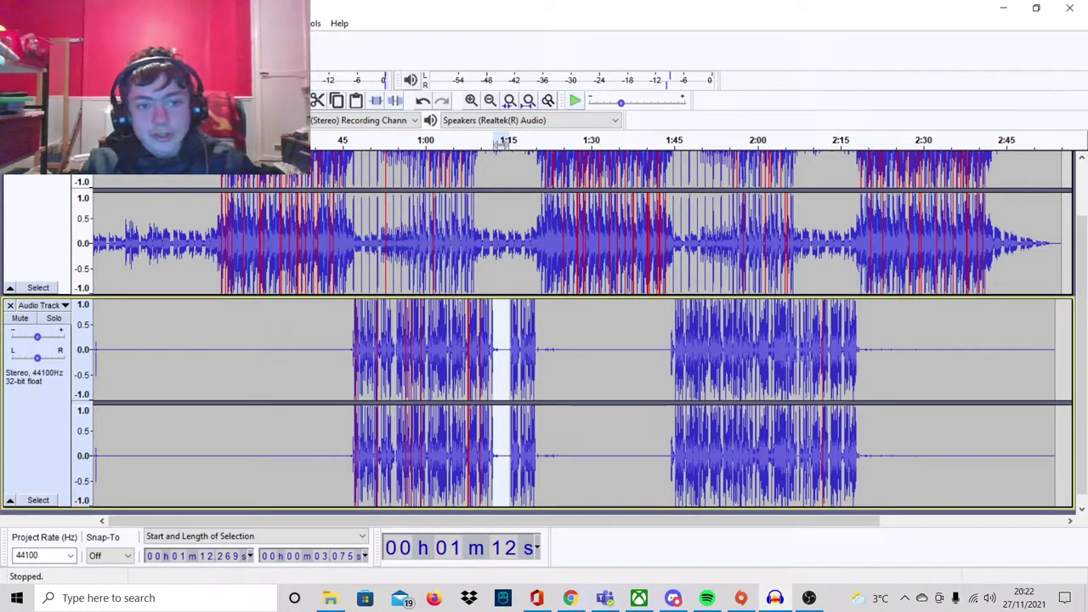
click(246, 23)
click(352, 241)
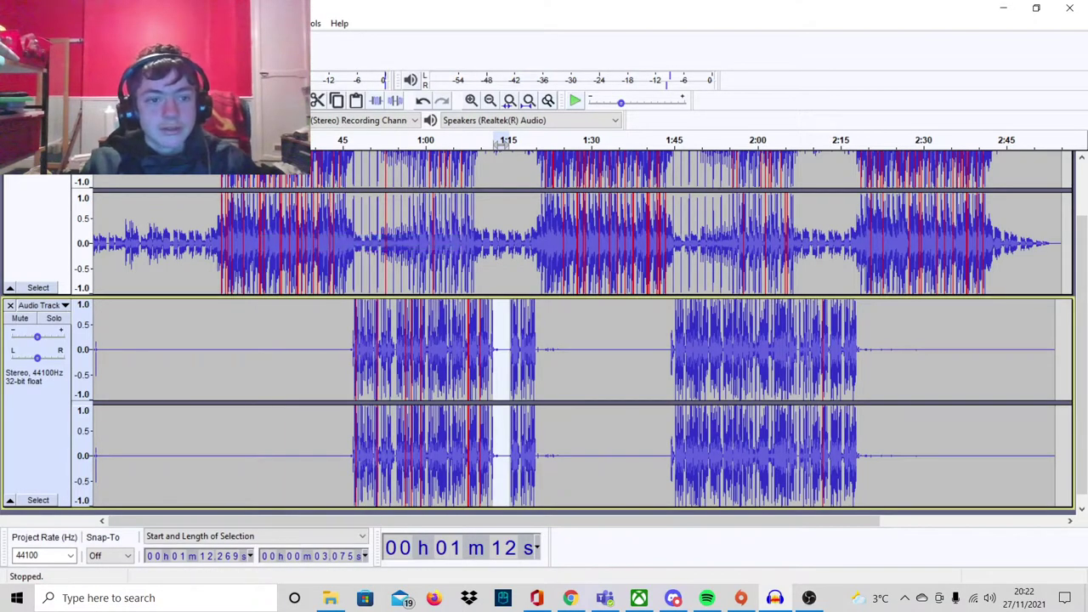
click(247, 23)
click(322, 242)
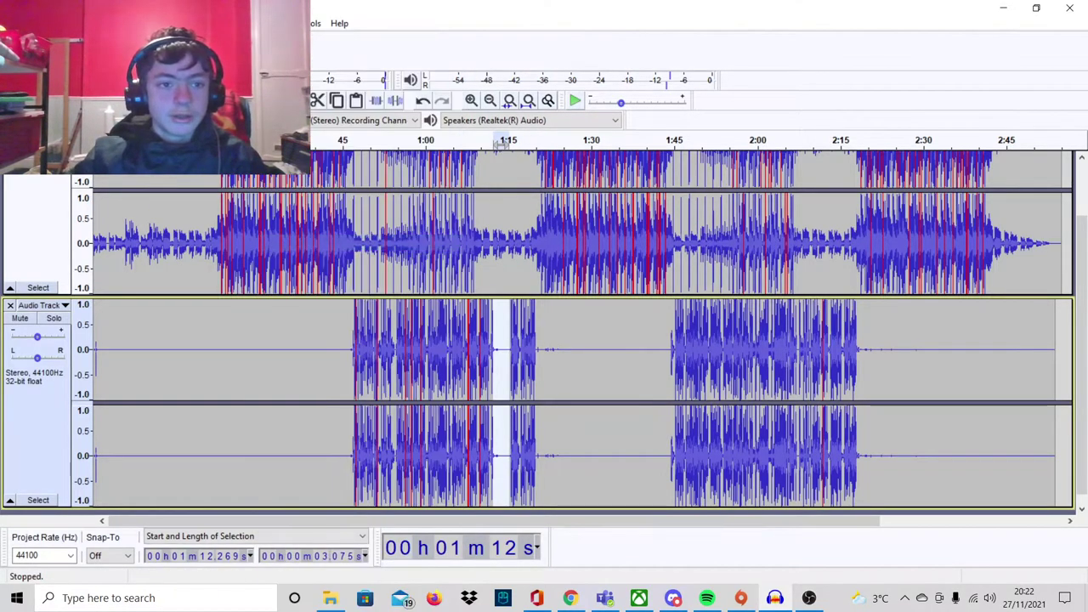
click(247, 23)
click(330, 241)
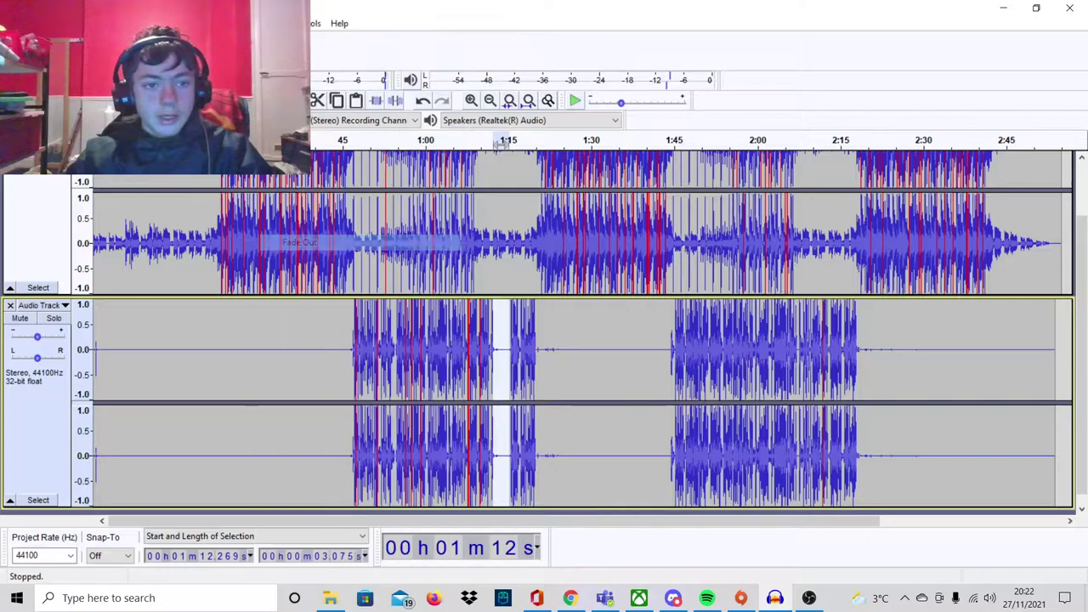
click(246, 23)
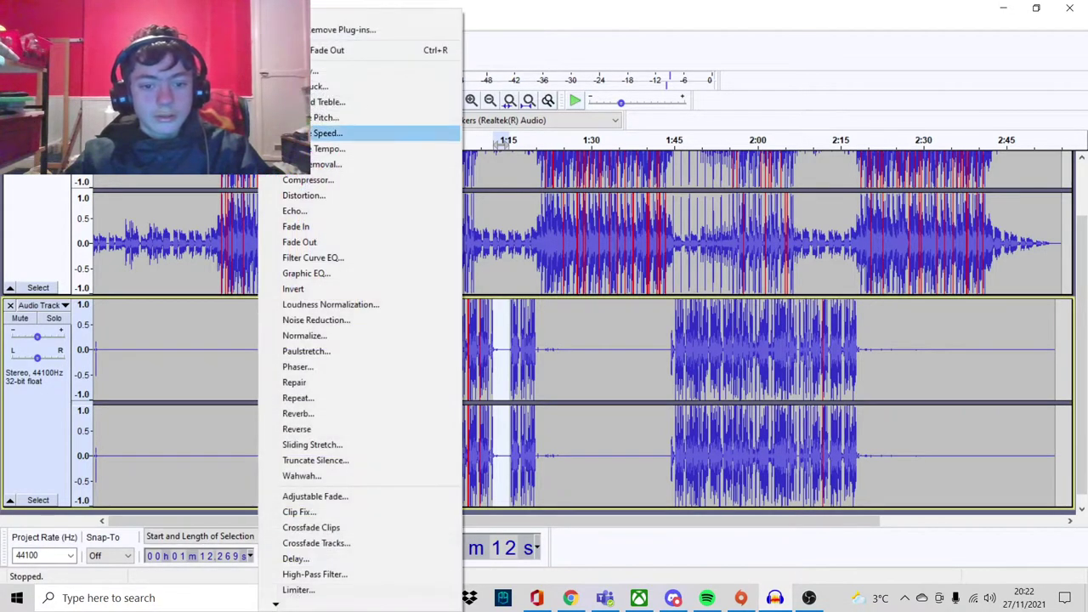
click(321, 241)
click(256, 23)
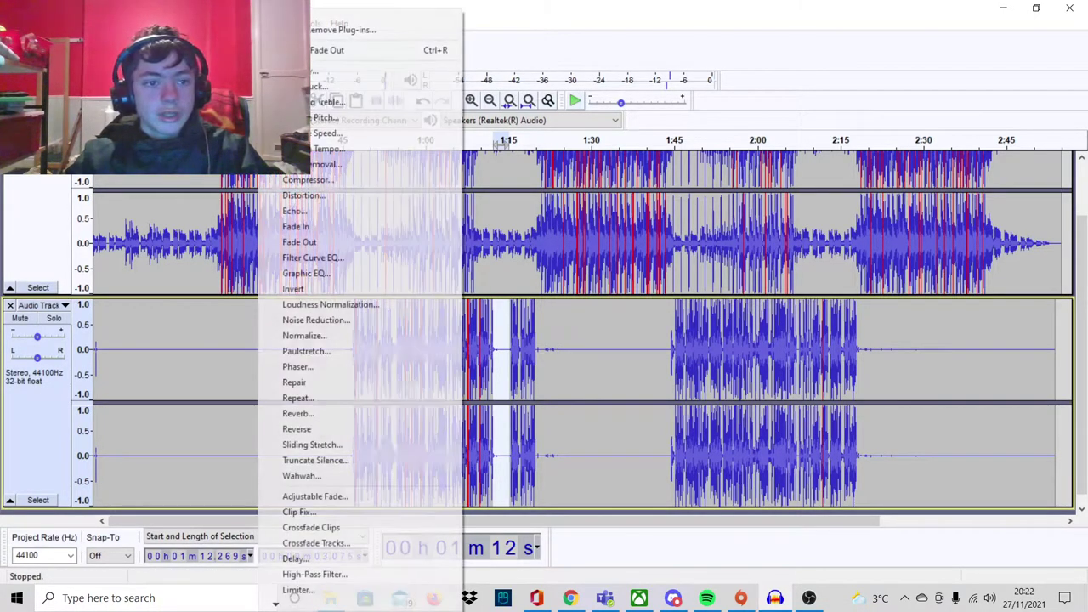
click(319, 241)
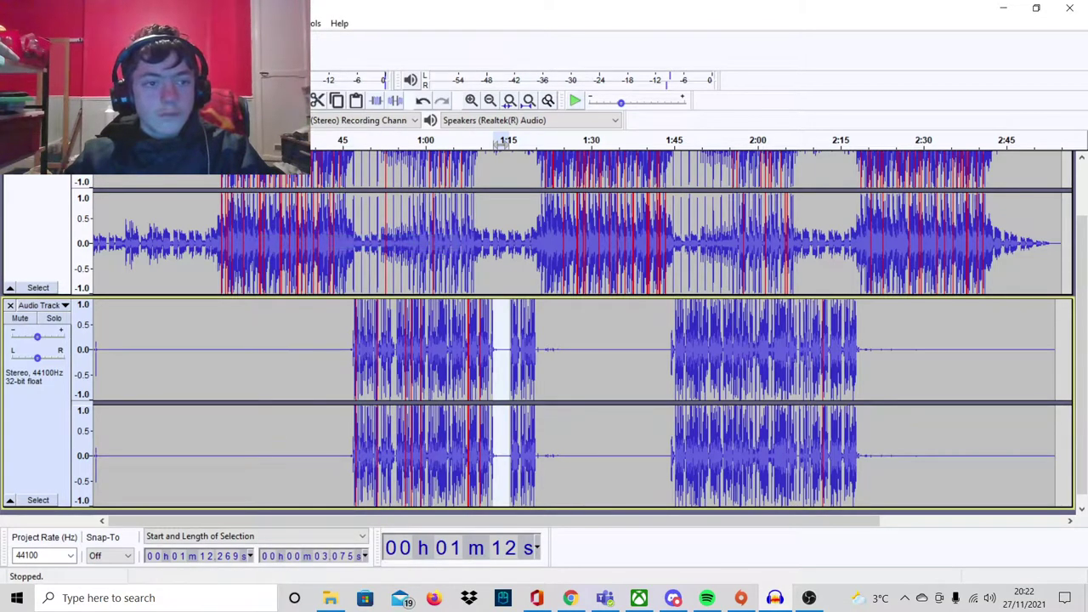
click(255, 23)
click(321, 241)
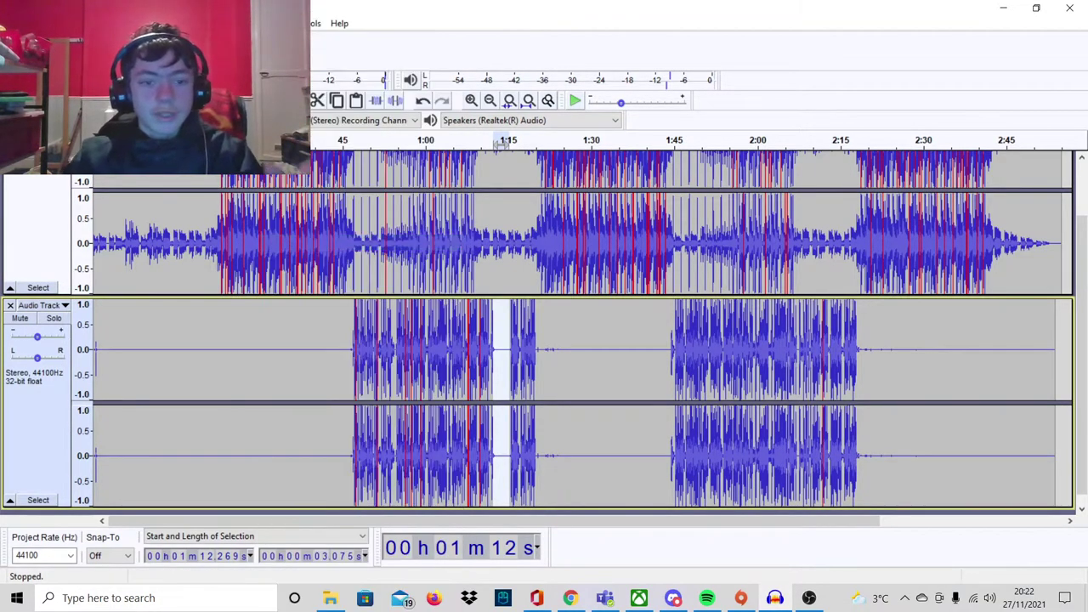
click(255, 23)
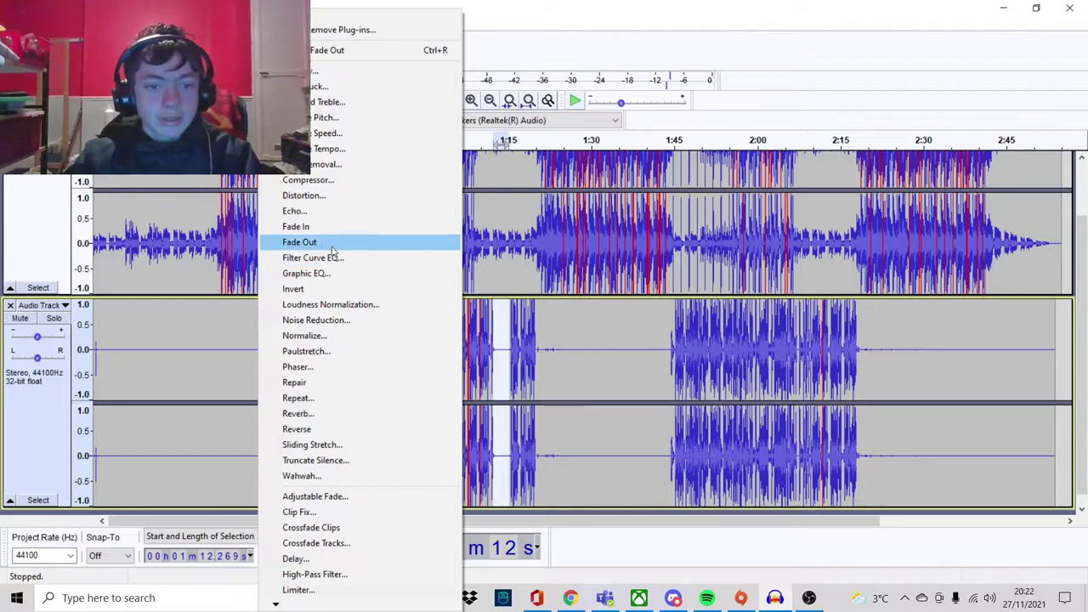
click(332, 244)
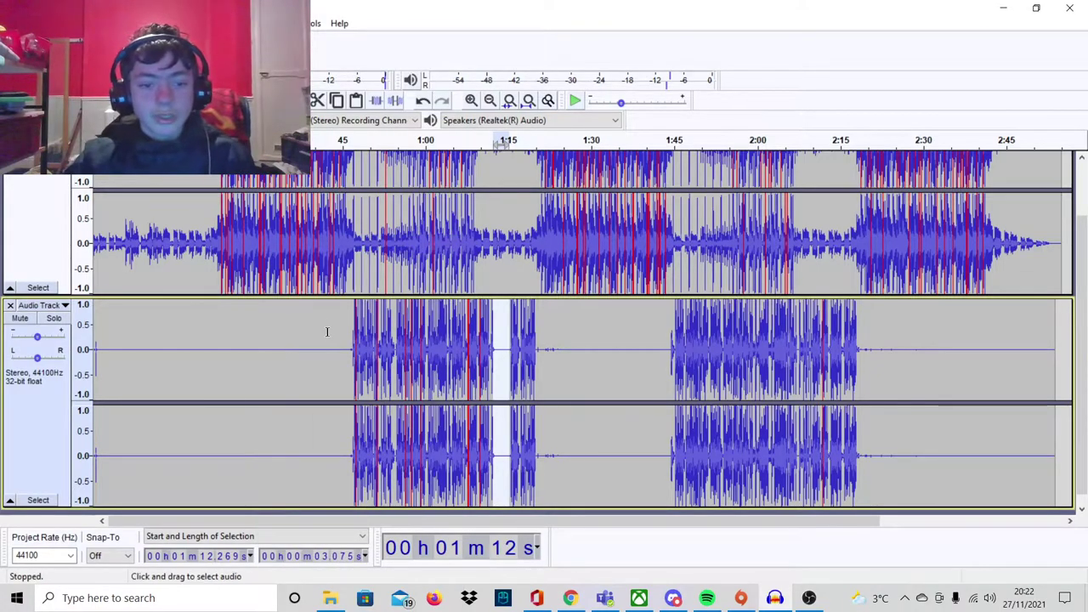
Fade in the vocal passage from 0:46 to about 1:11.
drag(348, 346, 490, 336)
click(255, 23)
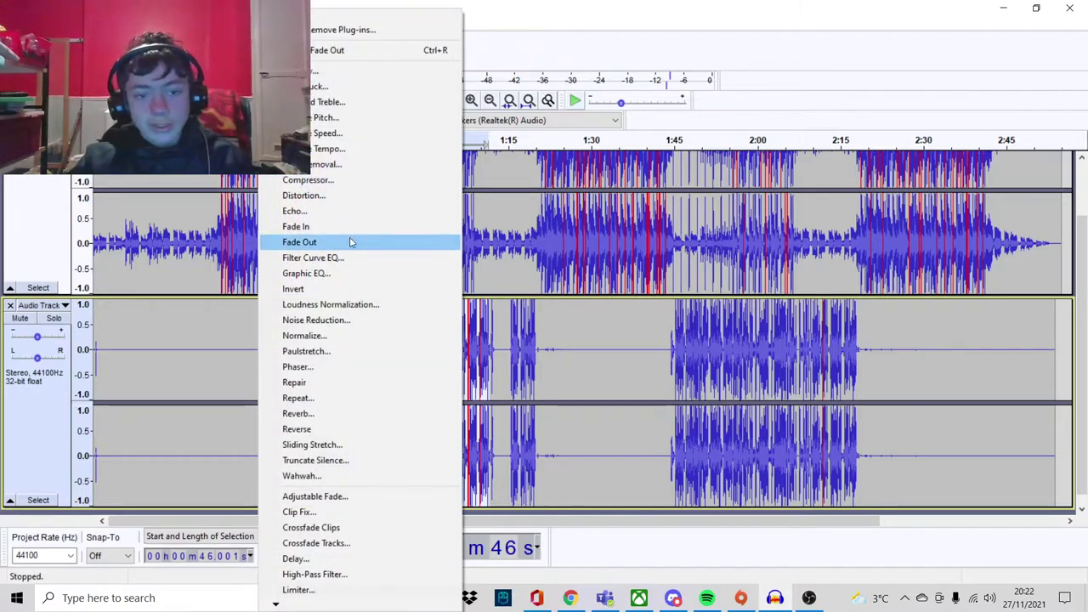
click(344, 226)
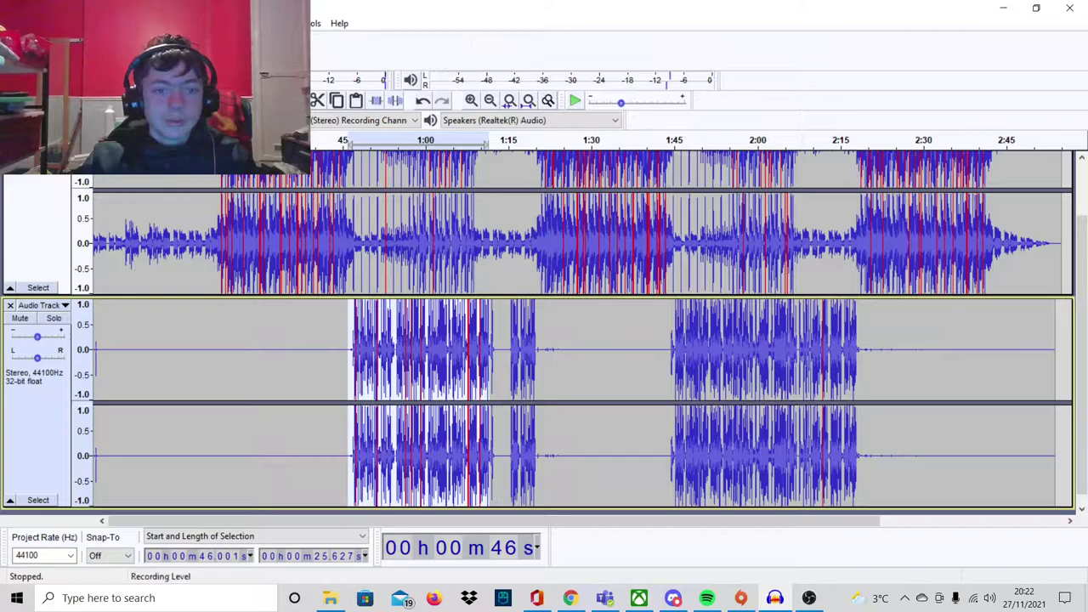
Select the short vocal blip just after 1:20 and fade it out three times.
click(340, 352)
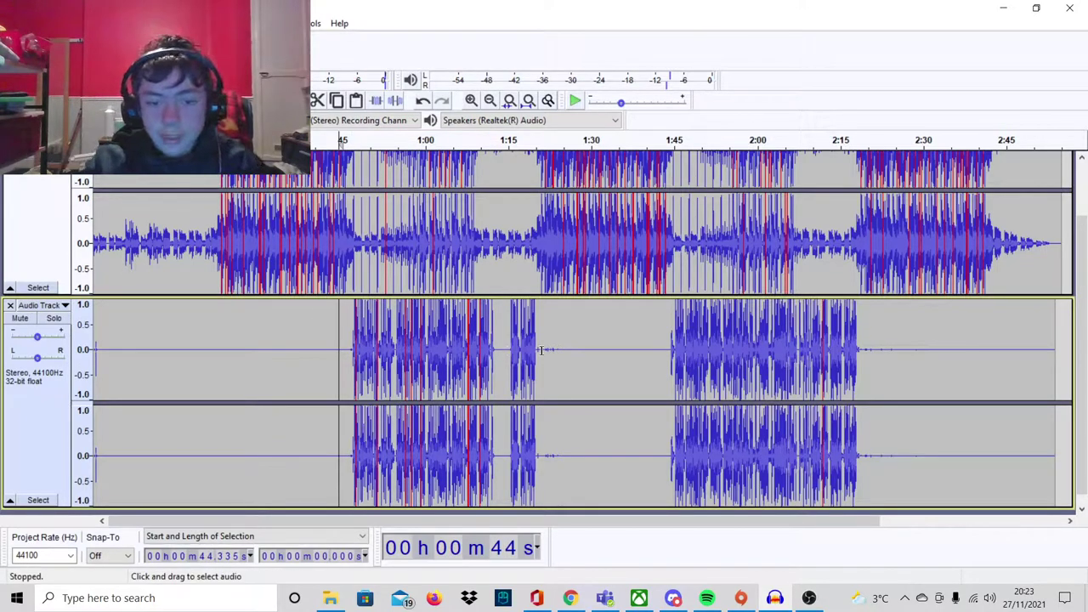
mouse_move(538, 351)
mouse_down()
mouse_move(567, 351)
mouse_move(551, 351)
mouse_up()
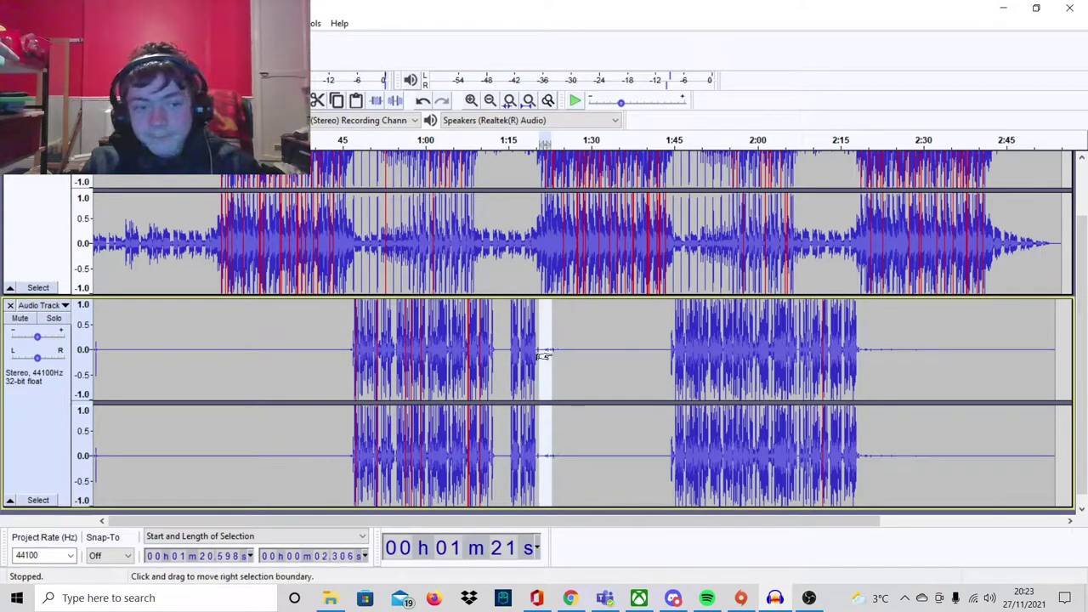
click(272, 23)
click(344, 243)
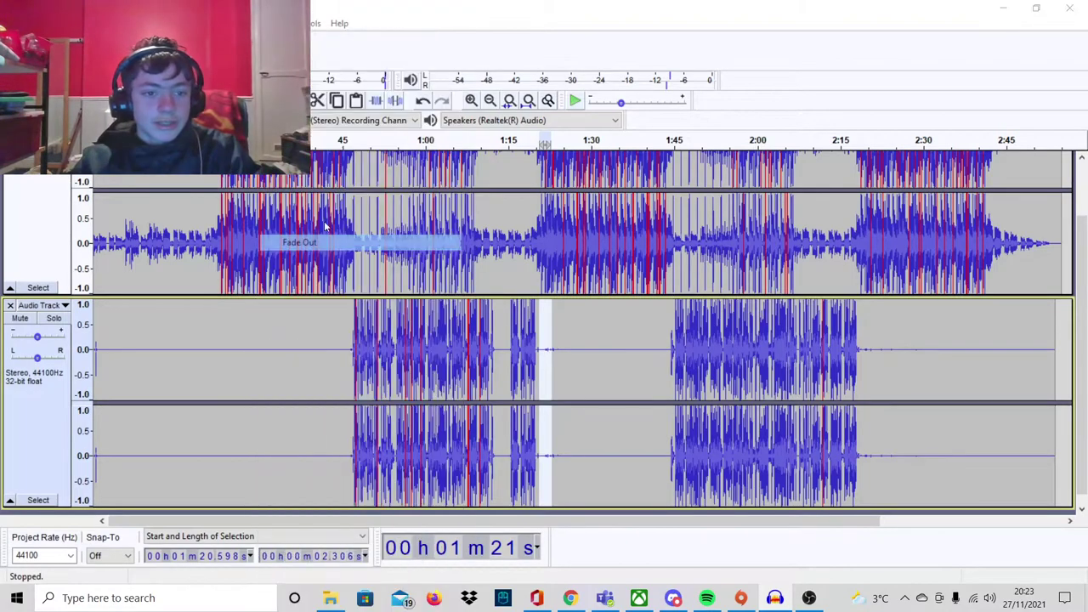
click(272, 23)
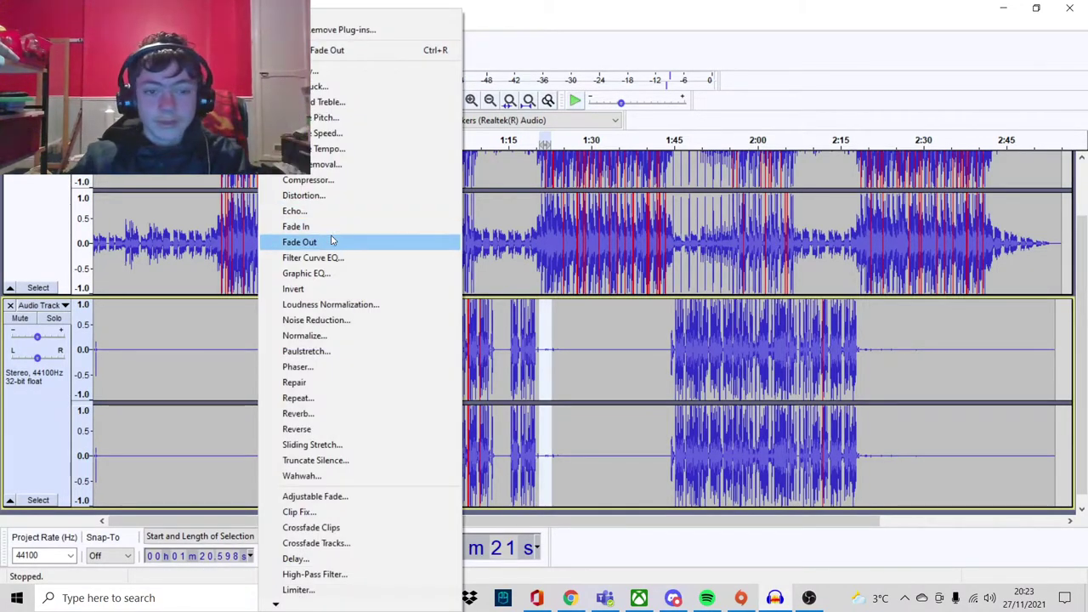
click(332, 243)
click(272, 22)
click(332, 244)
Cancel the Filter Curve EQ without changes and fade the blip out once more.
click(272, 23)
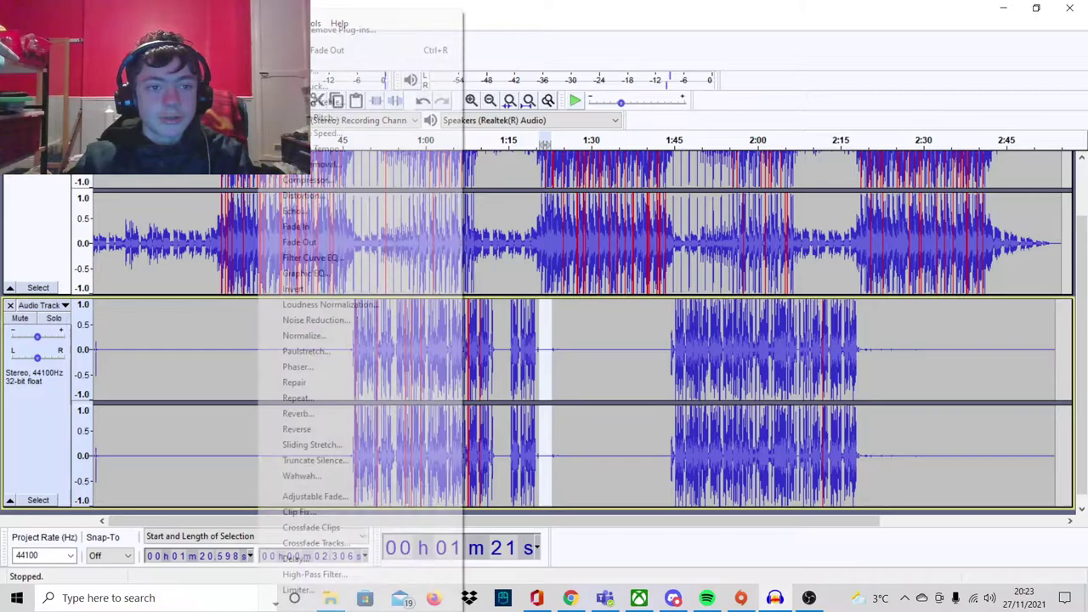
click(331, 257)
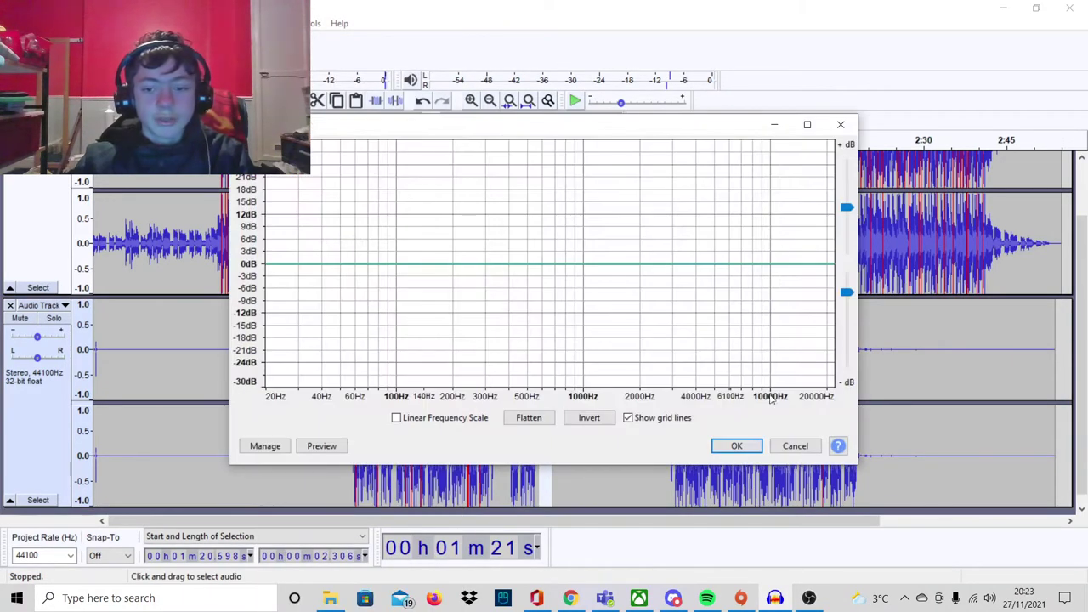
click(795, 445)
click(273, 23)
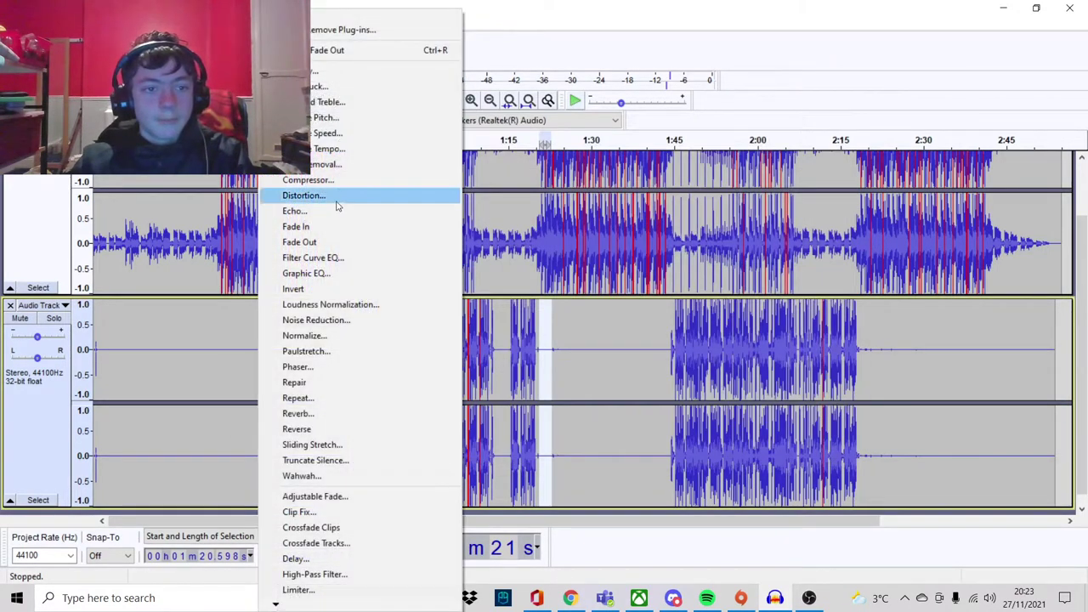
click(353, 243)
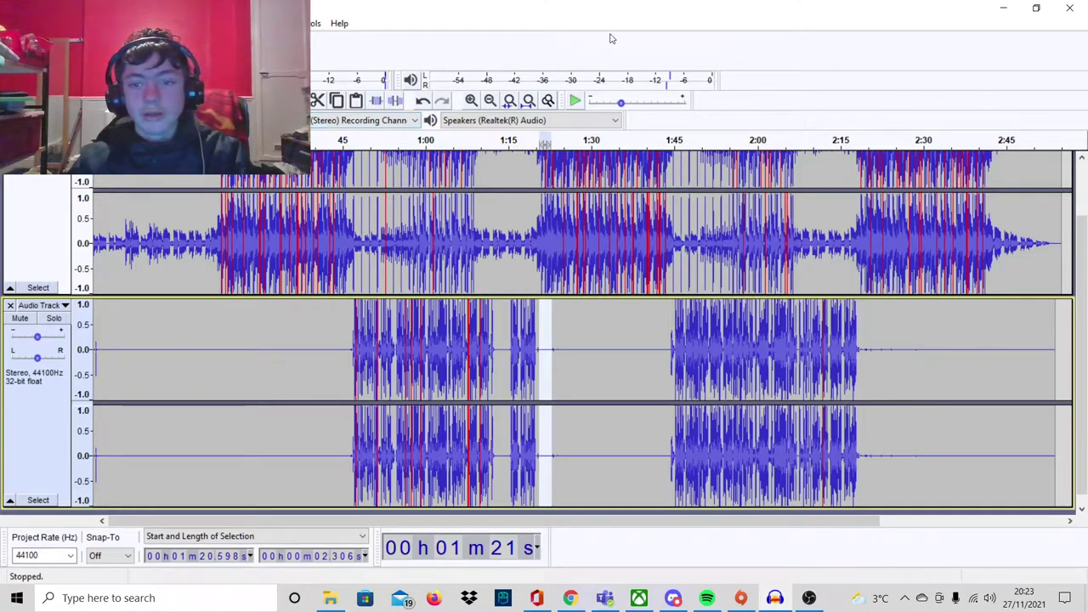
Play from just before the faded blip near 1:23 to check it, then pause.
click(593, 344)
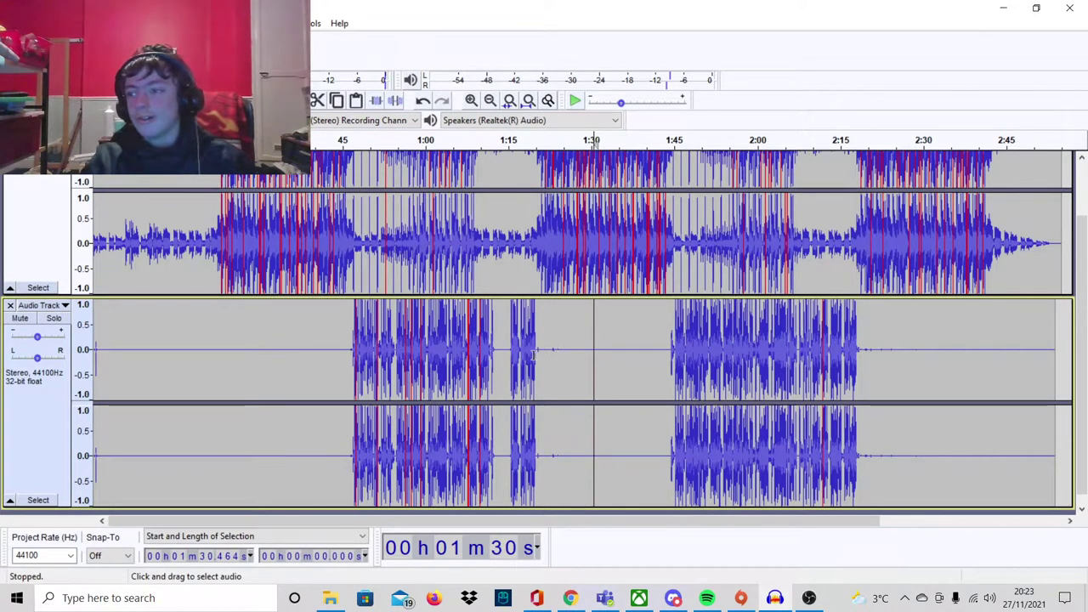
click(556, 348)
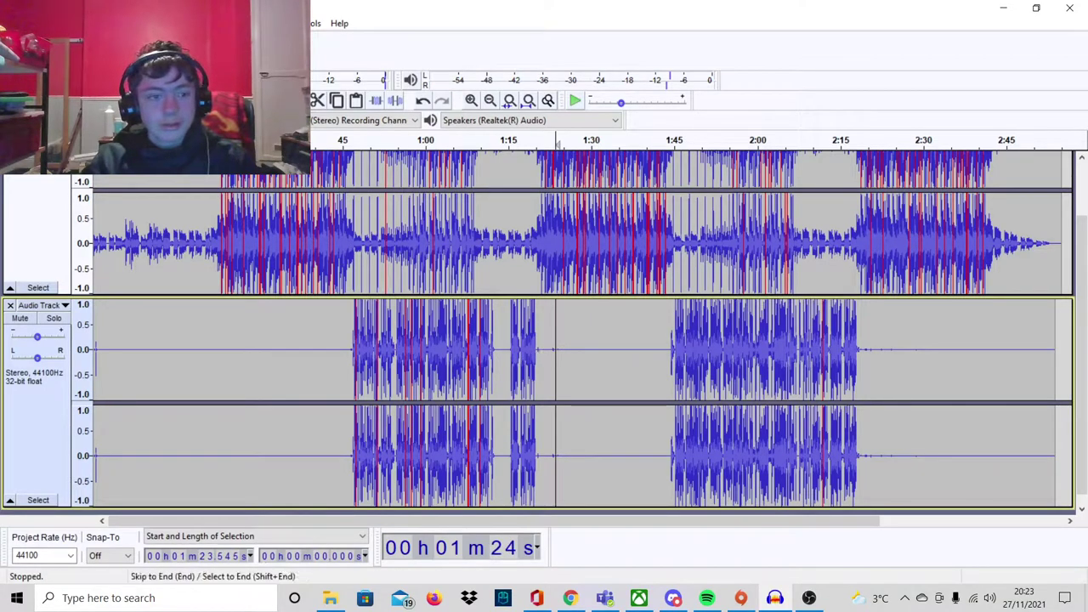
click(551, 351)
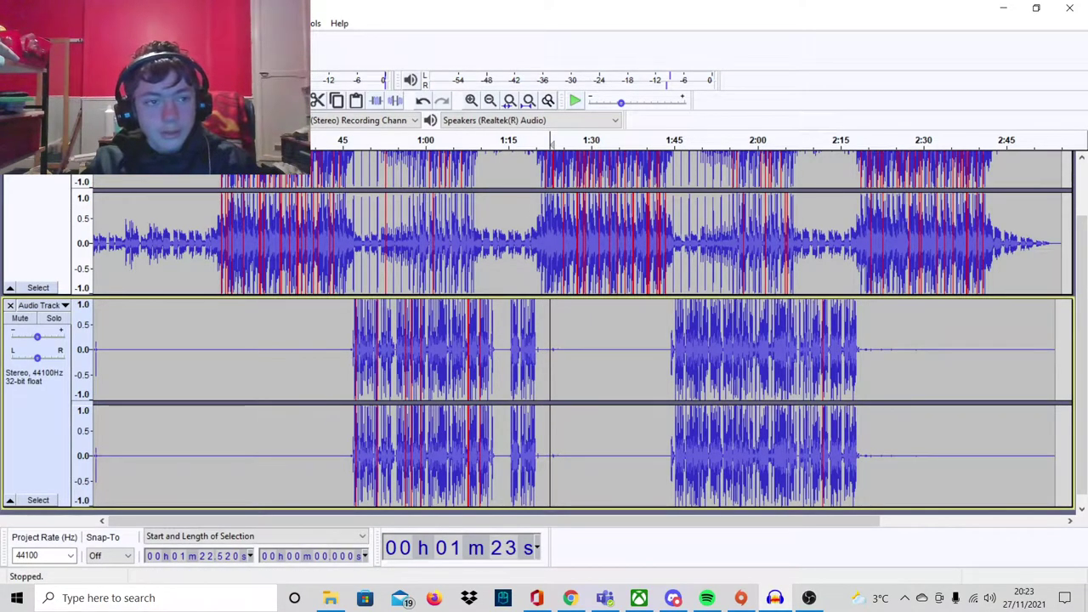
click(575, 100)
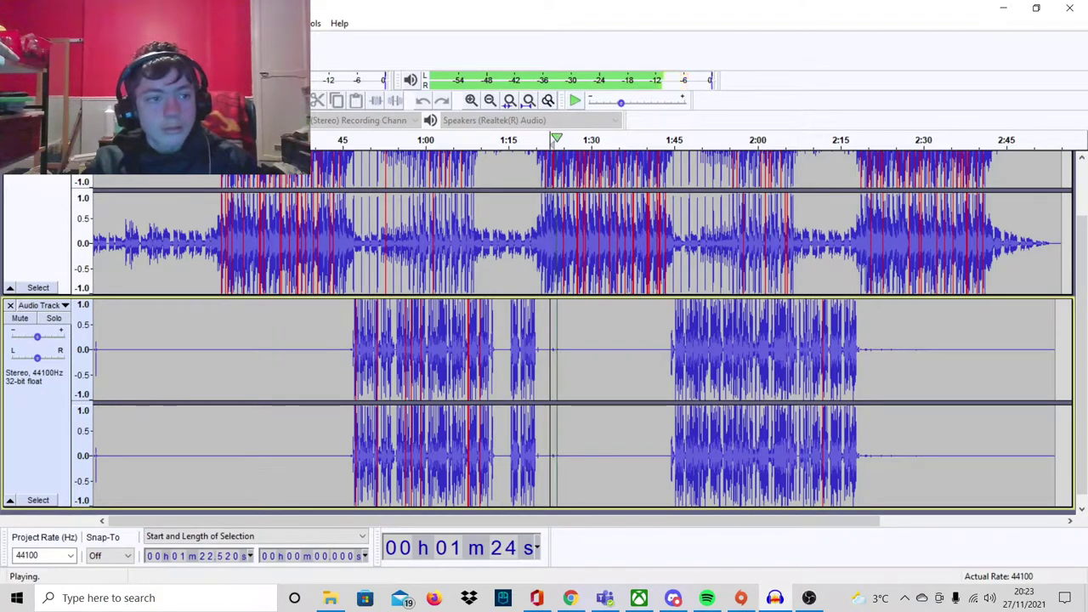
key(p)
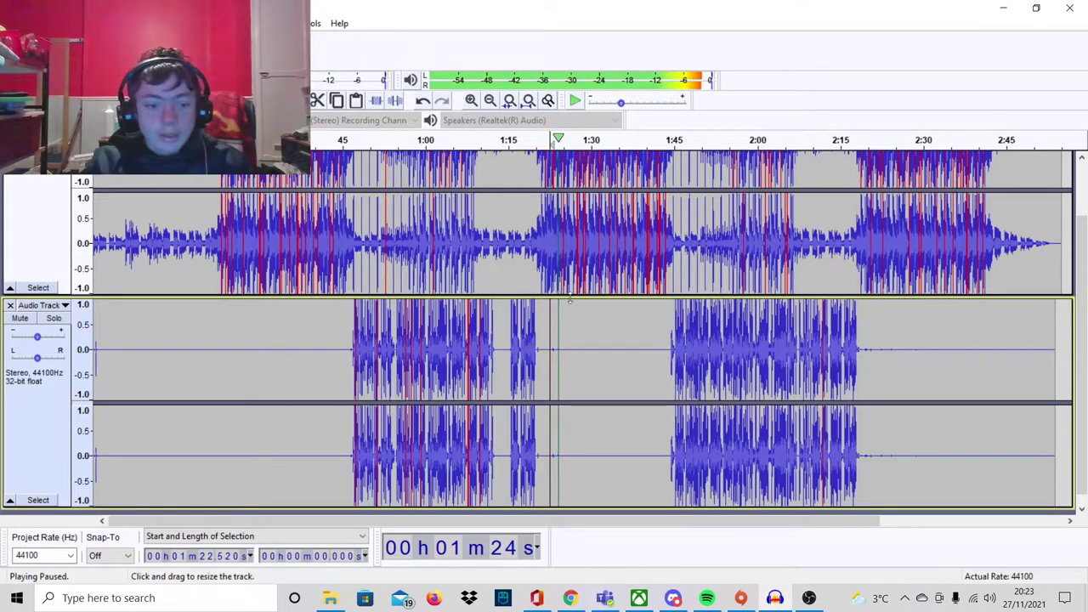
Set the play start point at 0:47, where the vocals begin.
click(332, 364)
scroll(333, 364, up, 2)
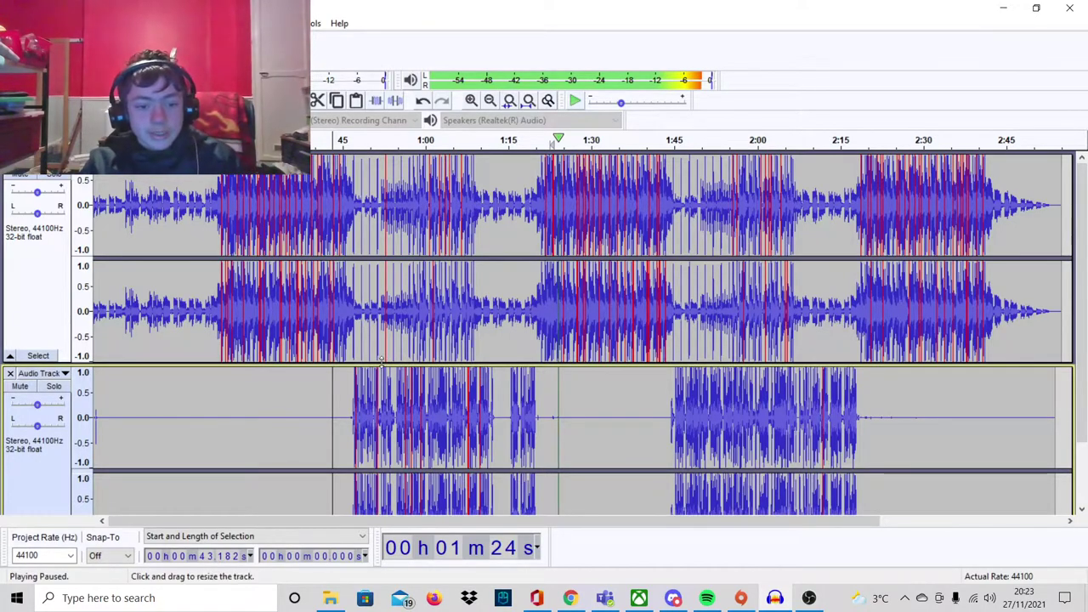
click(355, 402)
scroll(341, 316, down, 2)
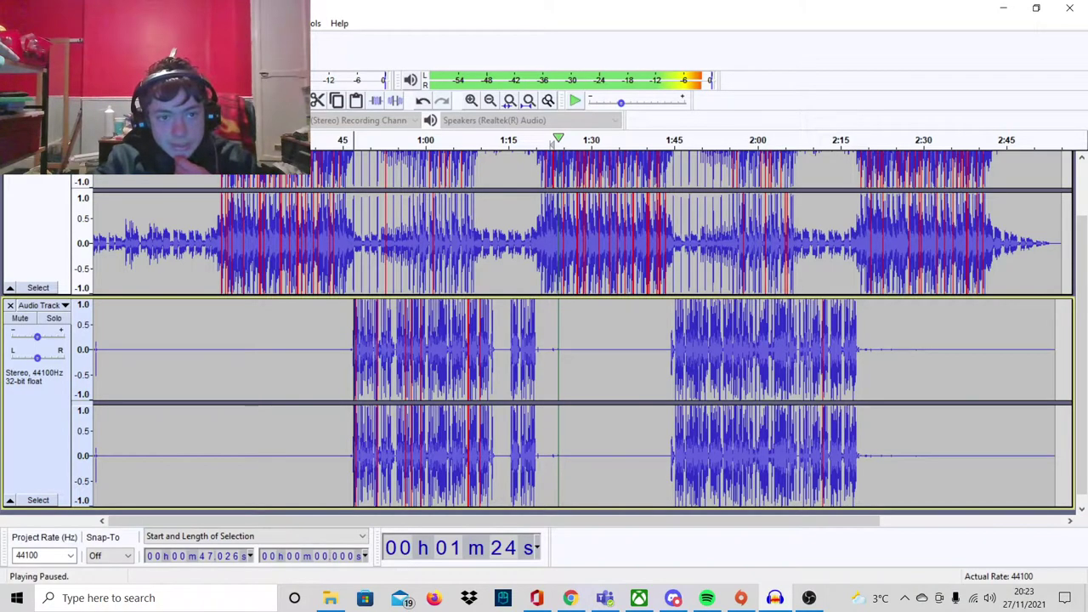
click(270, 23)
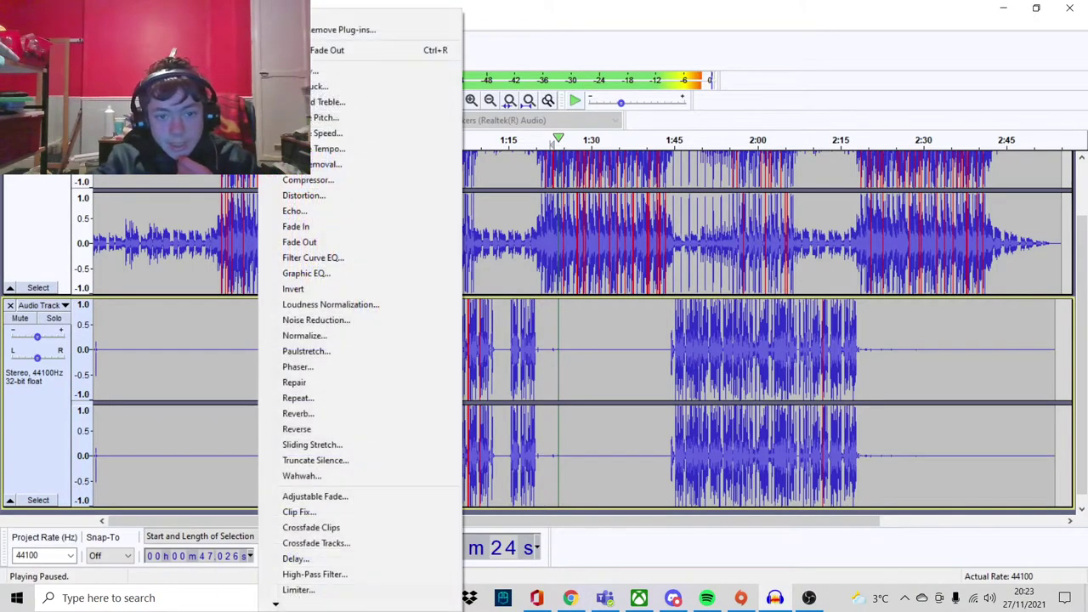
click(333, 180)
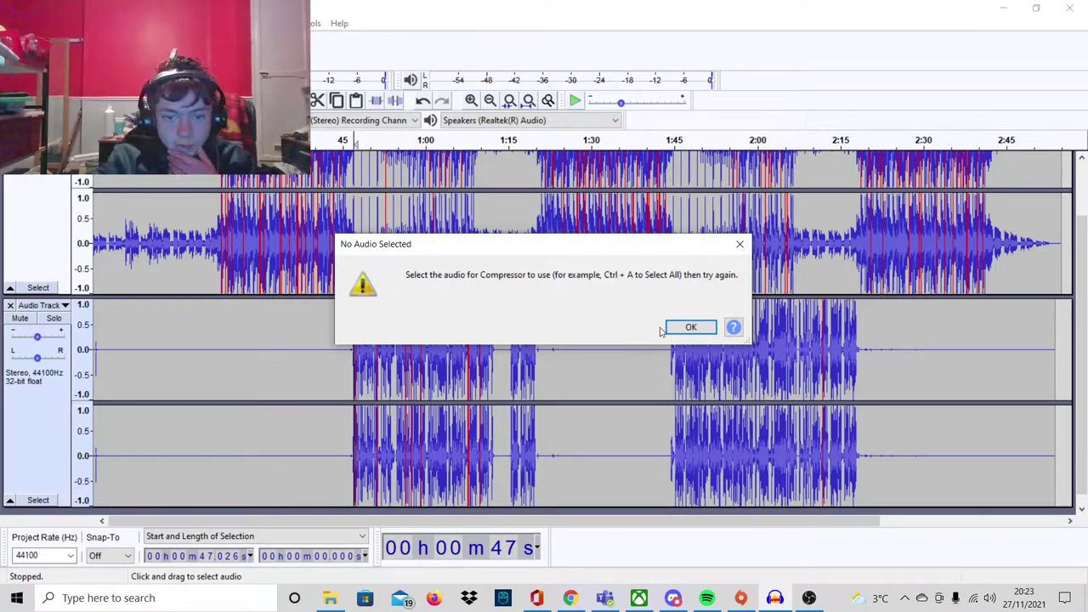
click(684, 328)
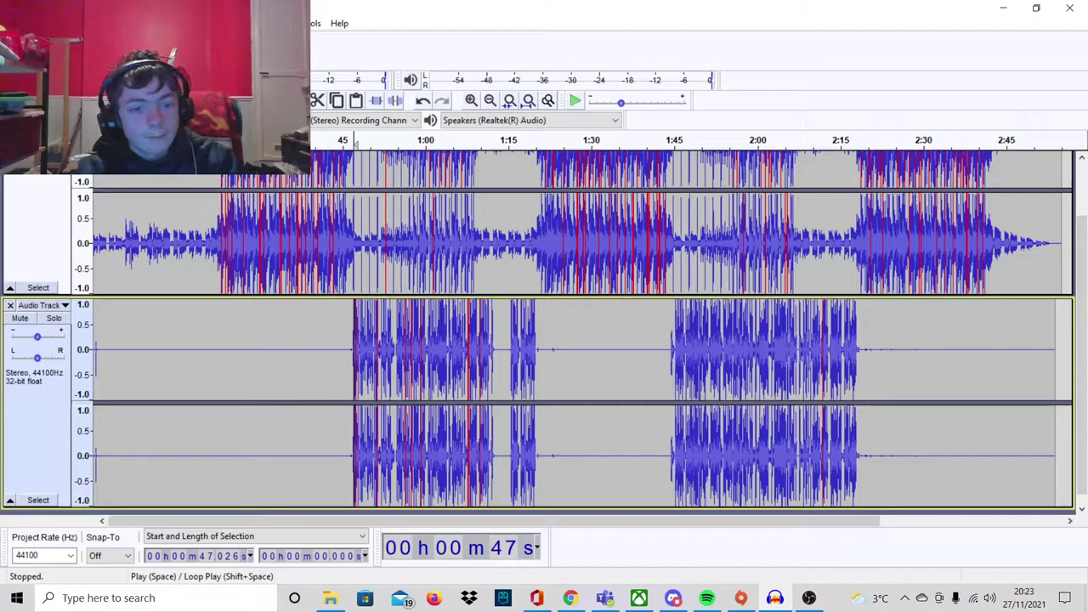
key(space)
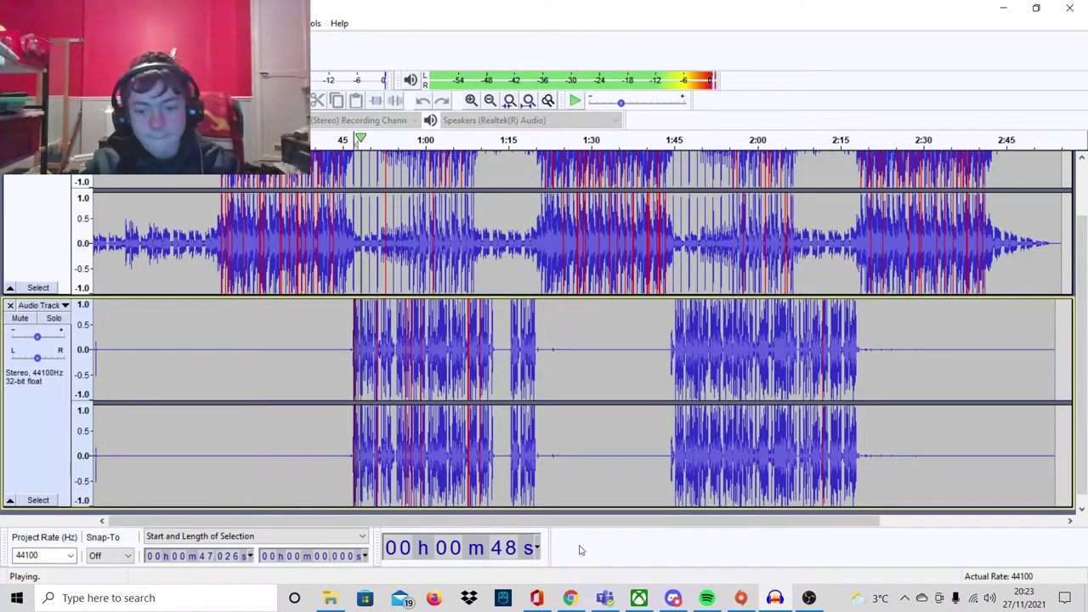
mouse_move(808, 597)
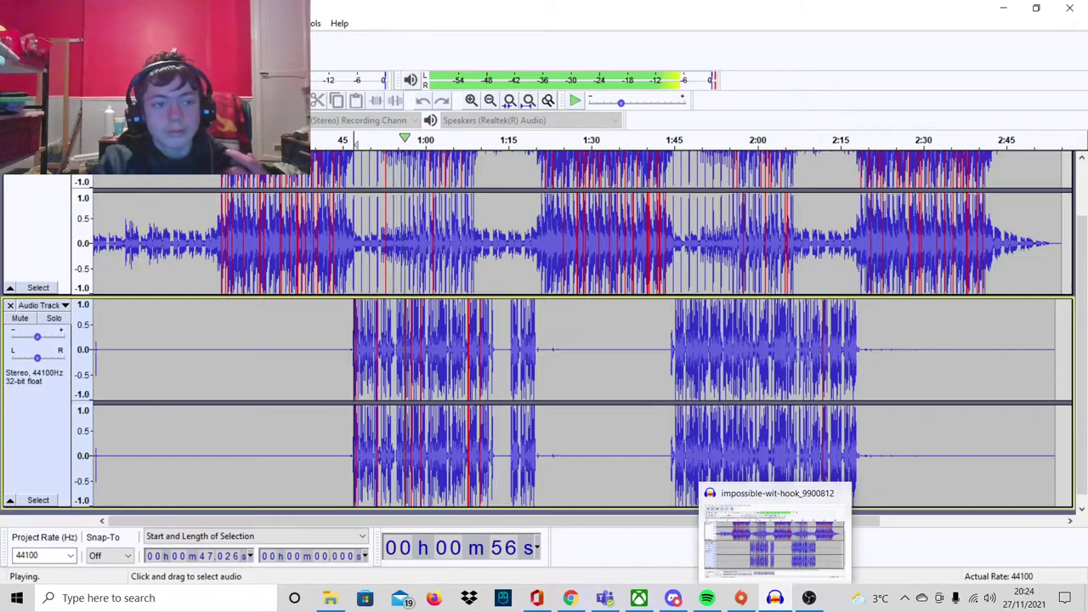
click(24, 64)
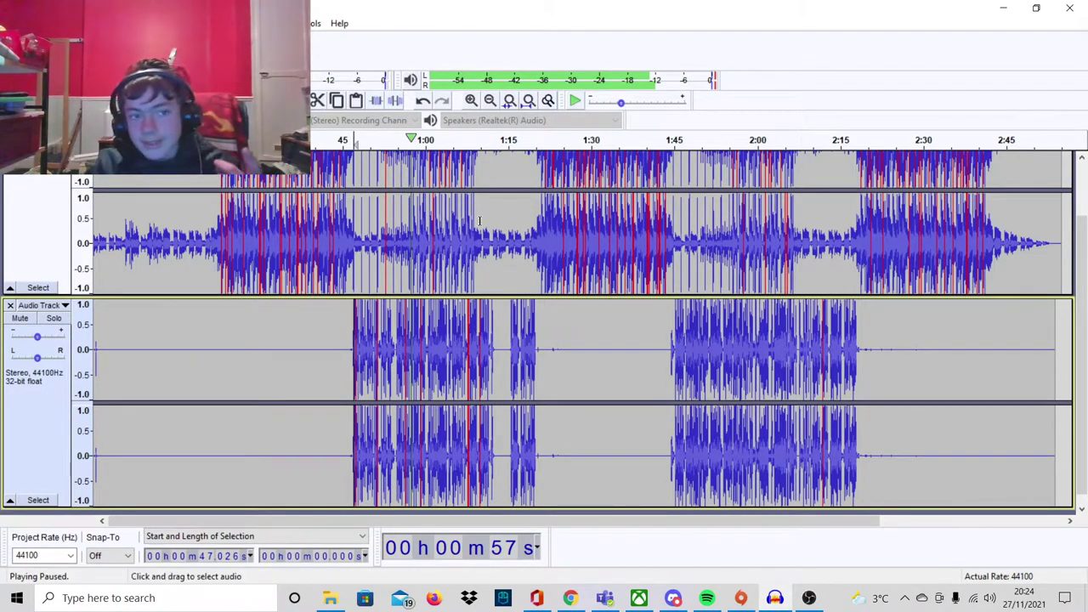
scroll(457, 326, up, 2)
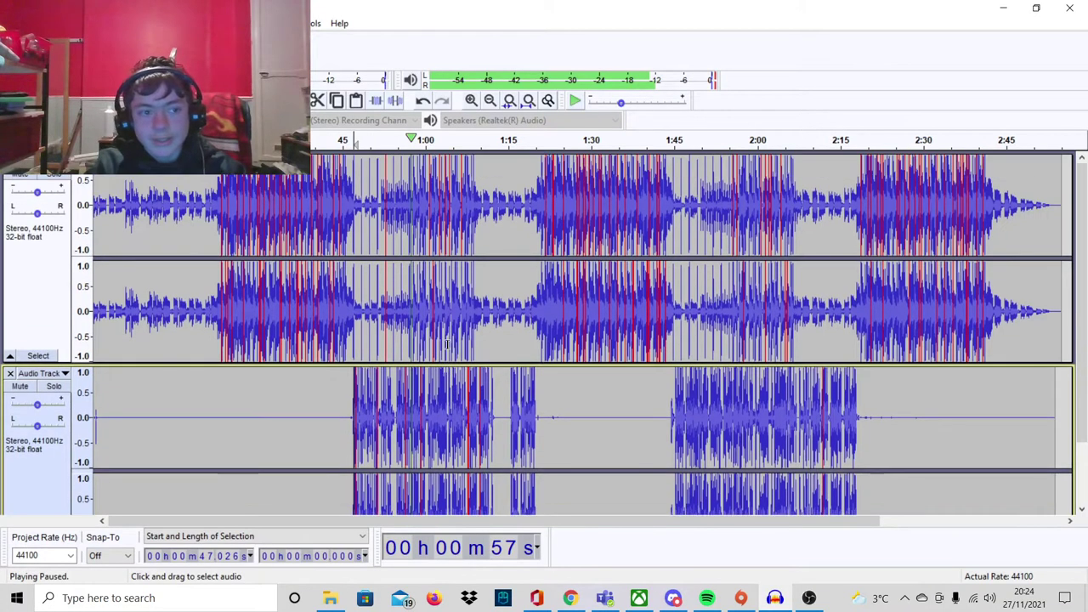
scroll(361, 331, down, 1)
scroll(361, 331, up, 1)
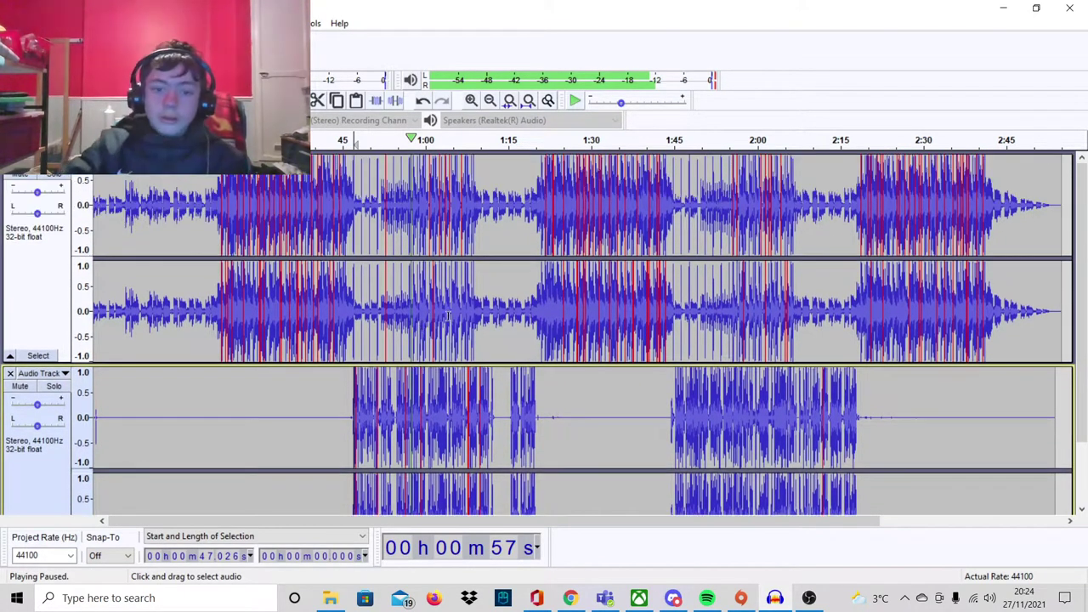
scroll(374, 393, down, 2)
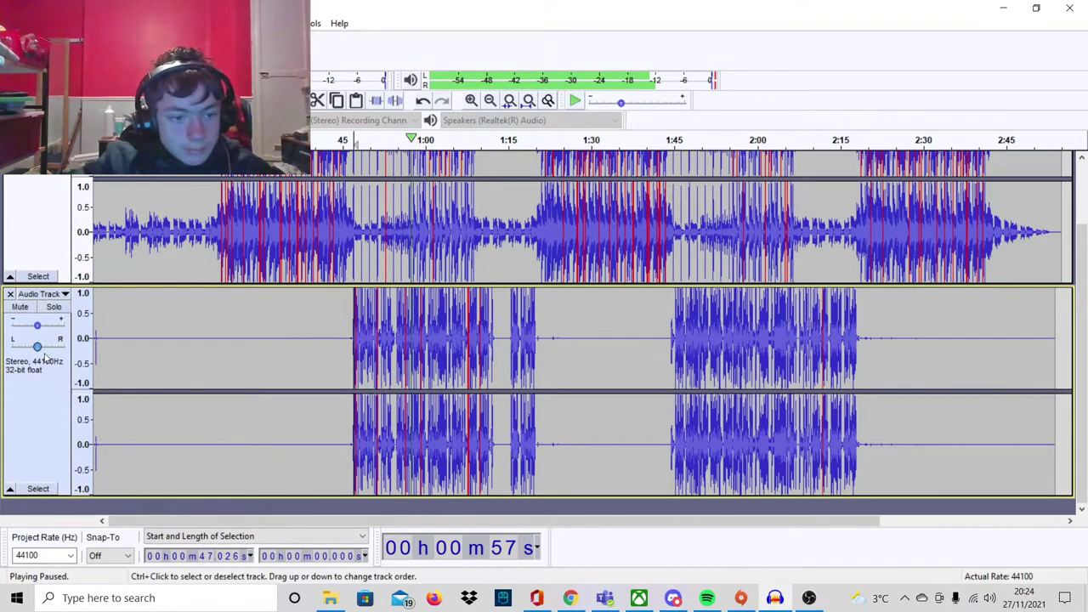
drag(36, 347, 98, 344)
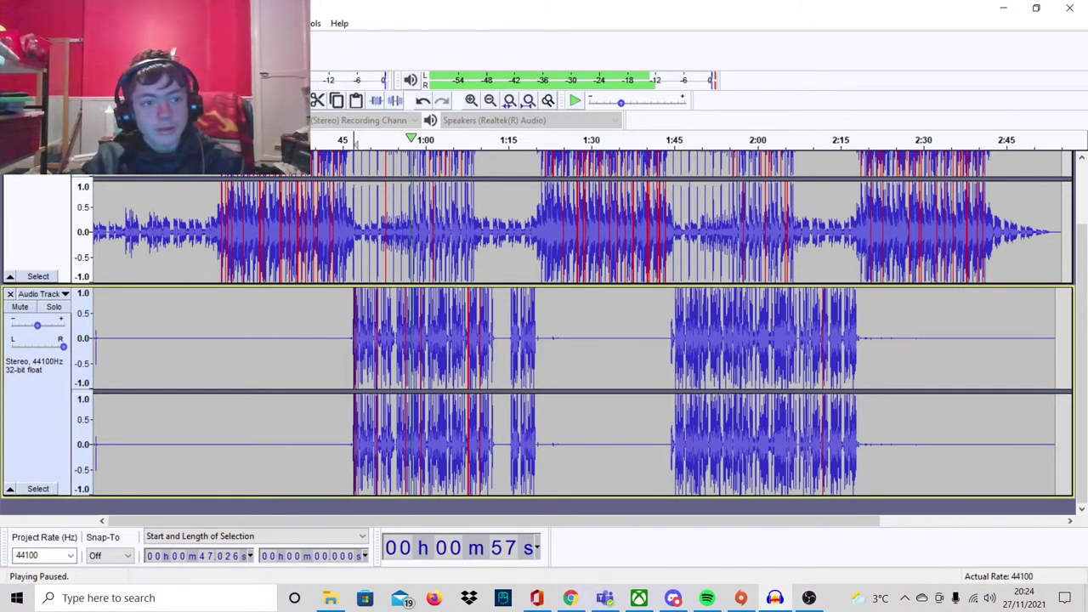
click(575, 100)
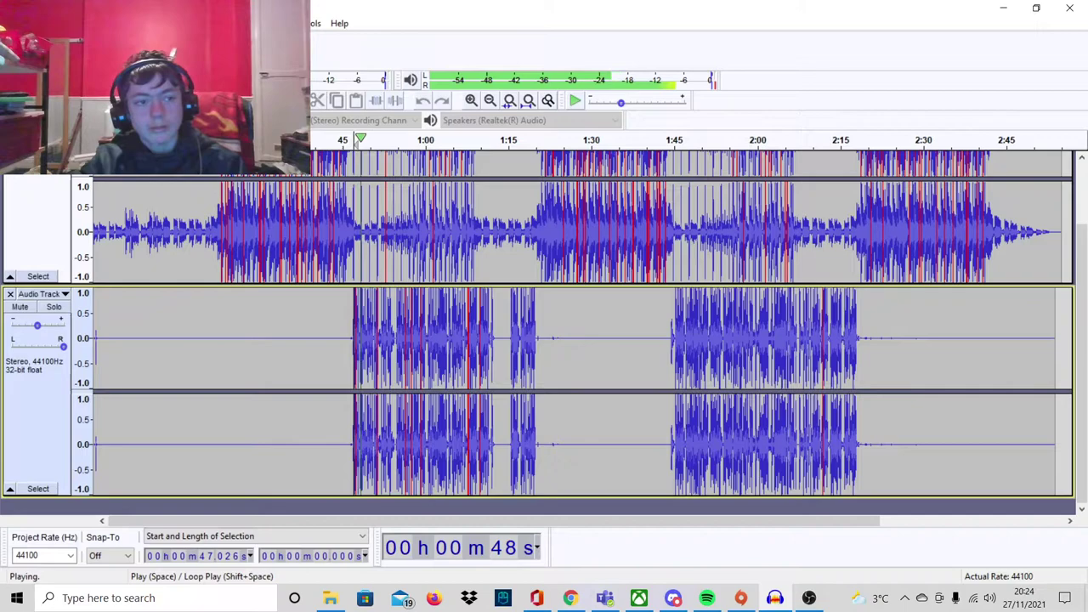
key(p)
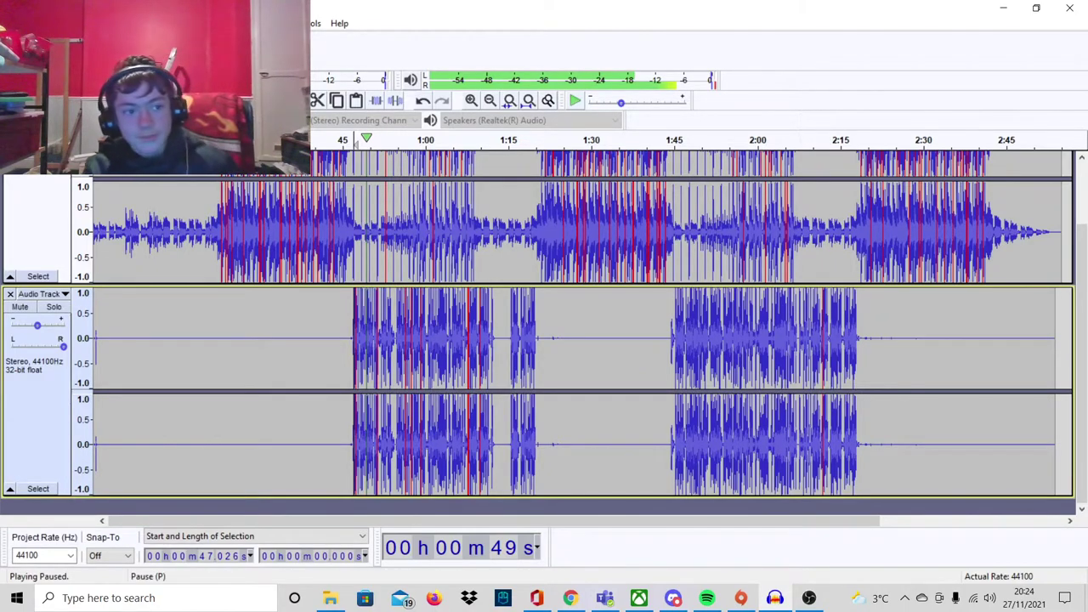
click(58, 346)
drag(59, 346, 12, 346)
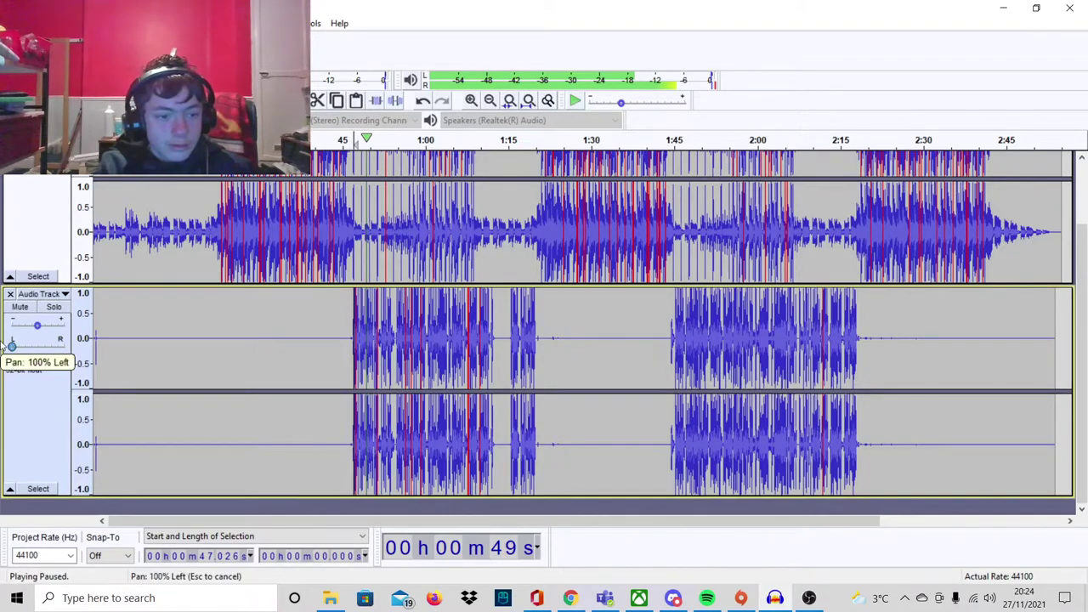
key(space)
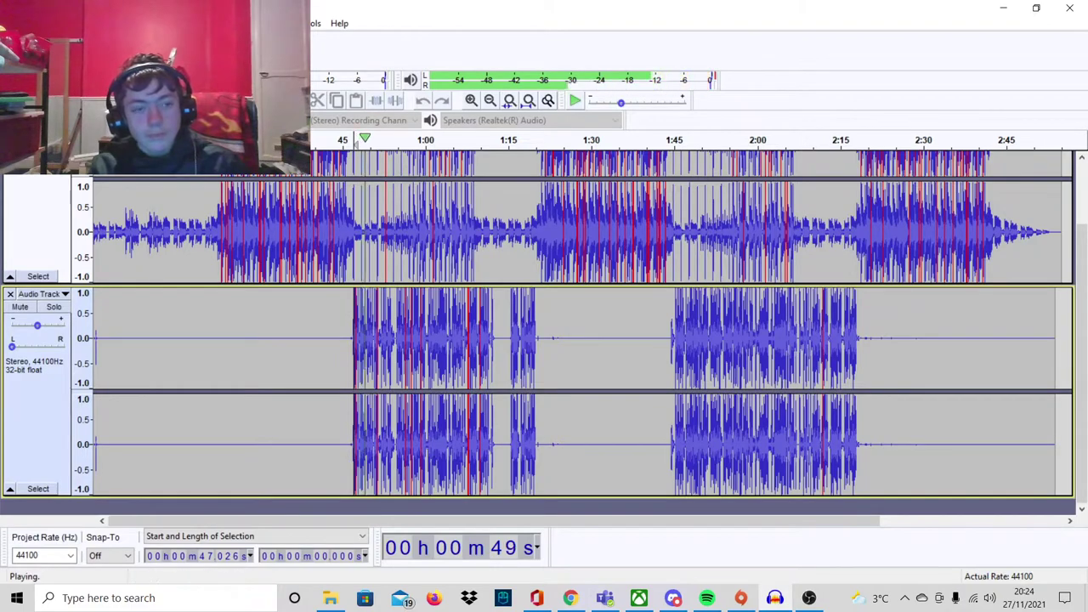
key(p)
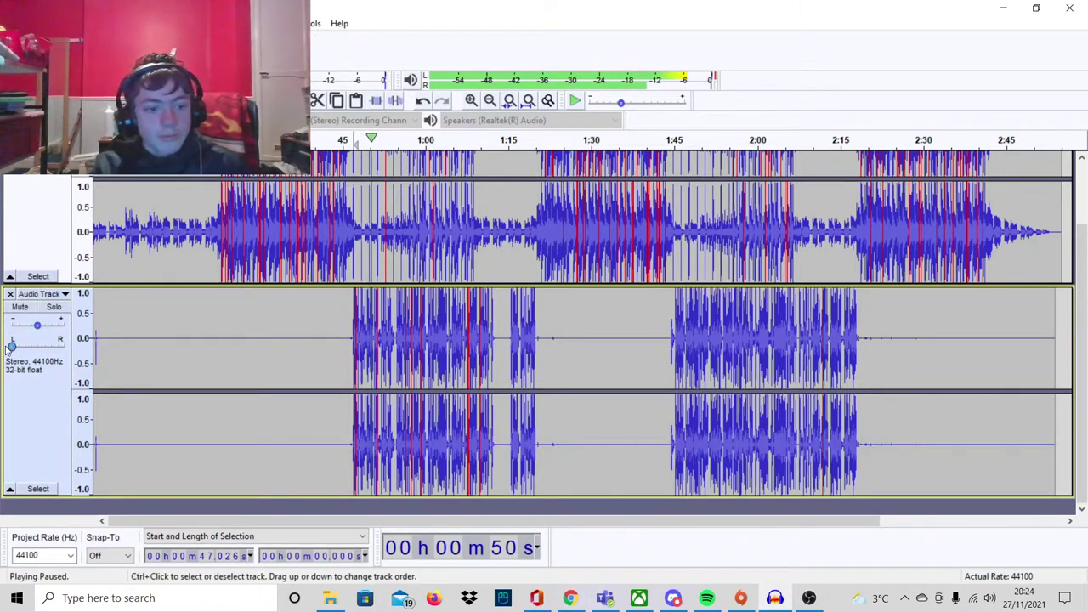
drag(12, 346, 60, 346)
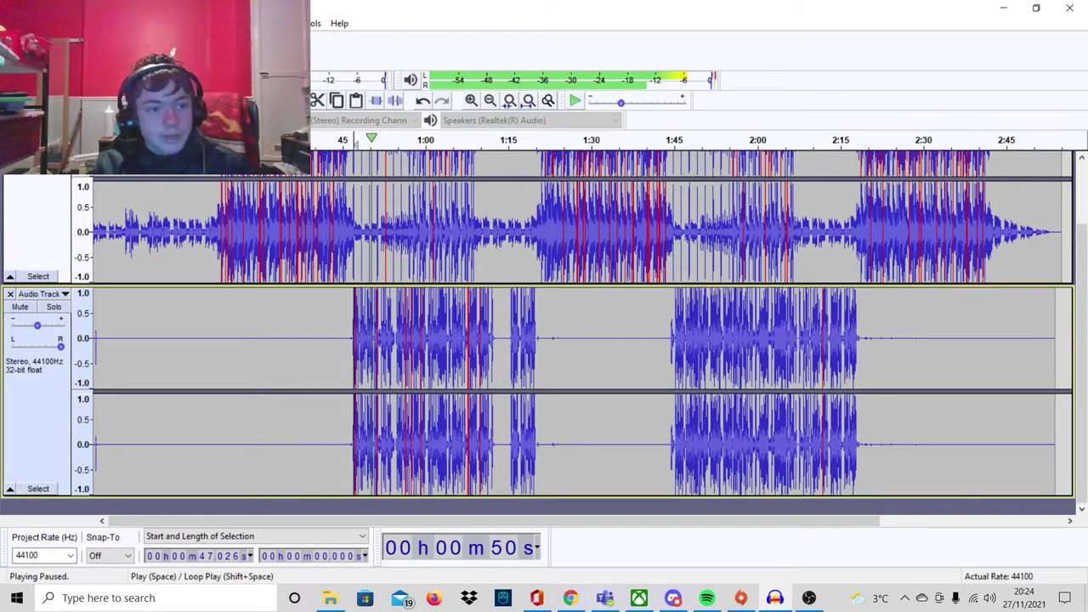
click(575, 100)
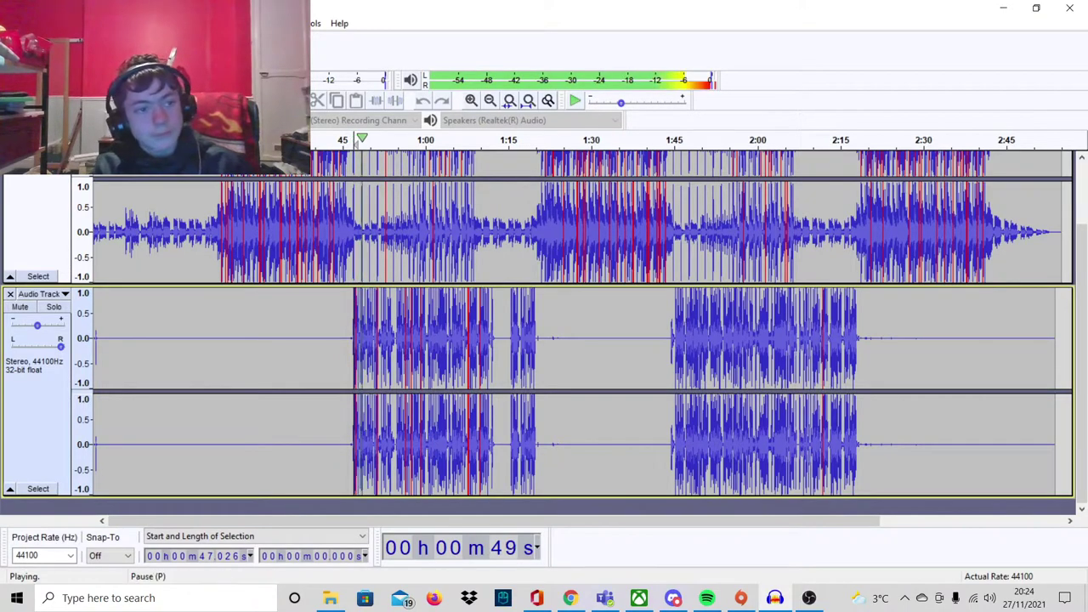
key(p)
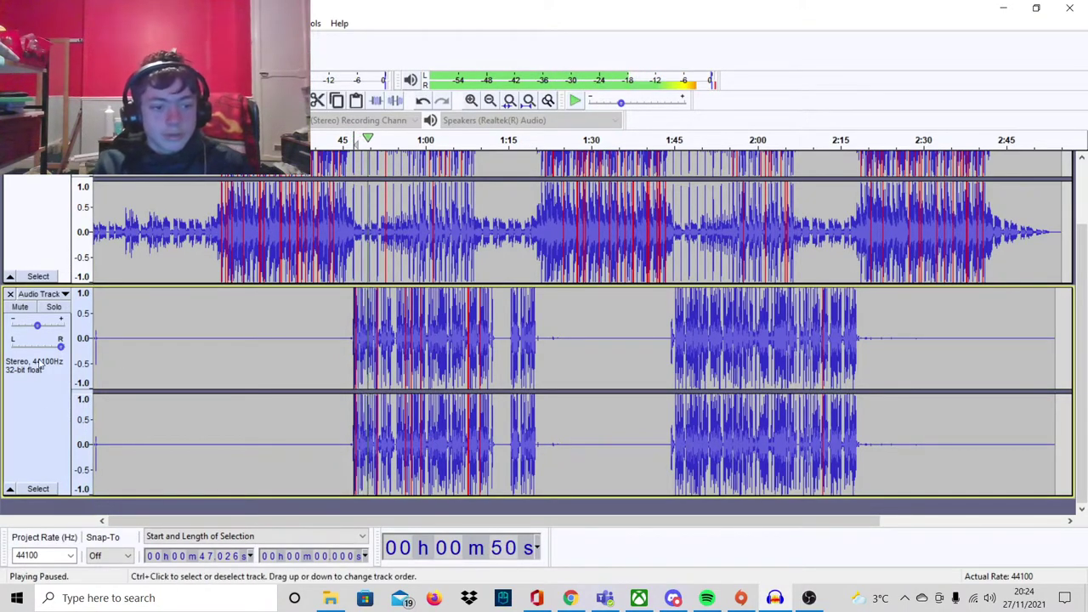
drag(59, 346, 37, 348)
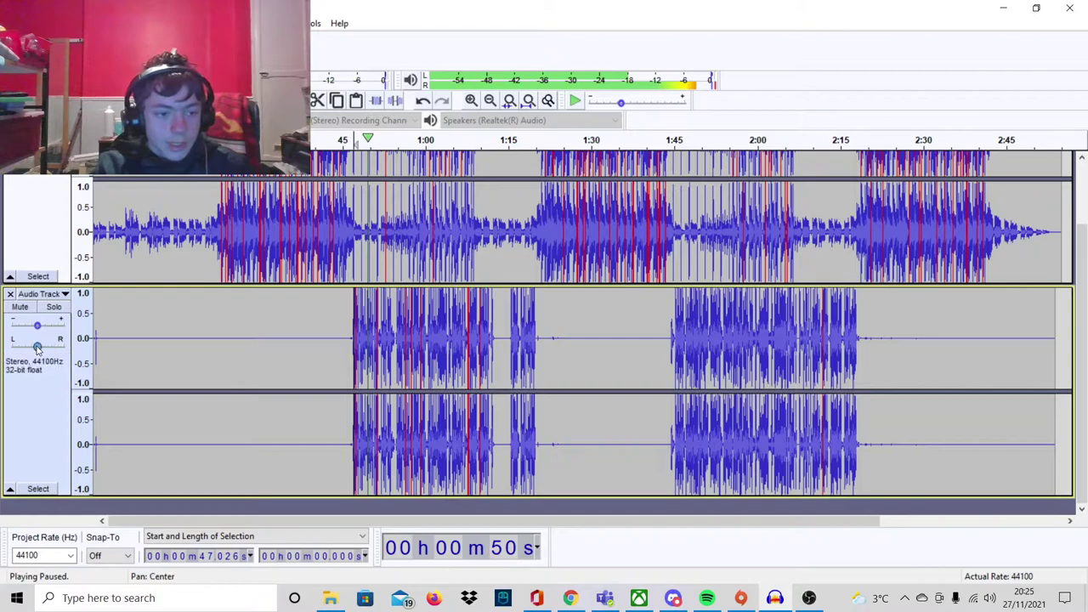
double_click(38, 348)
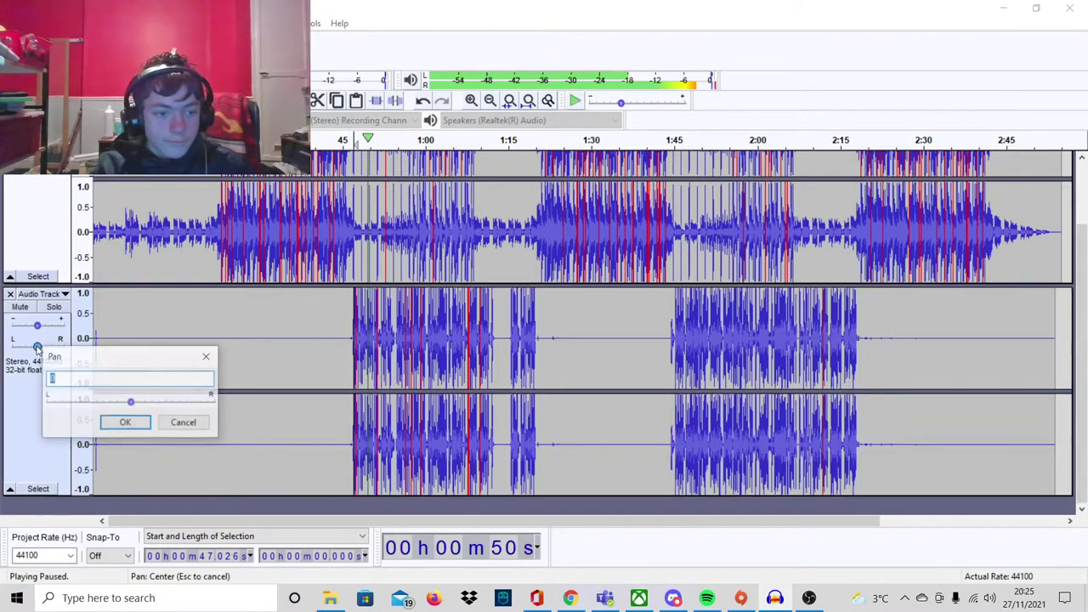
click(159, 425)
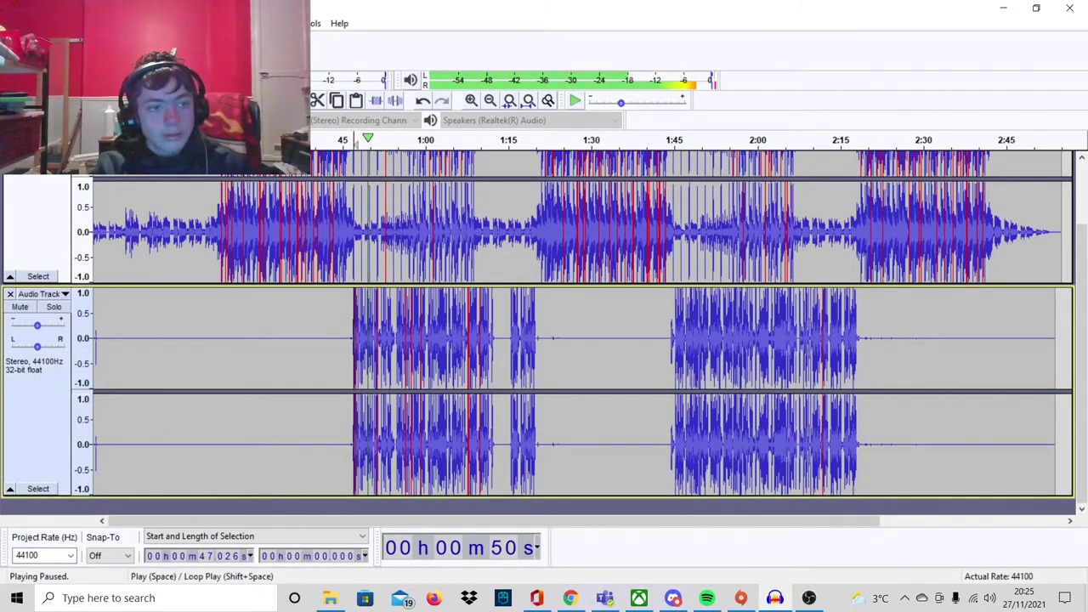
key(space)
key(p)
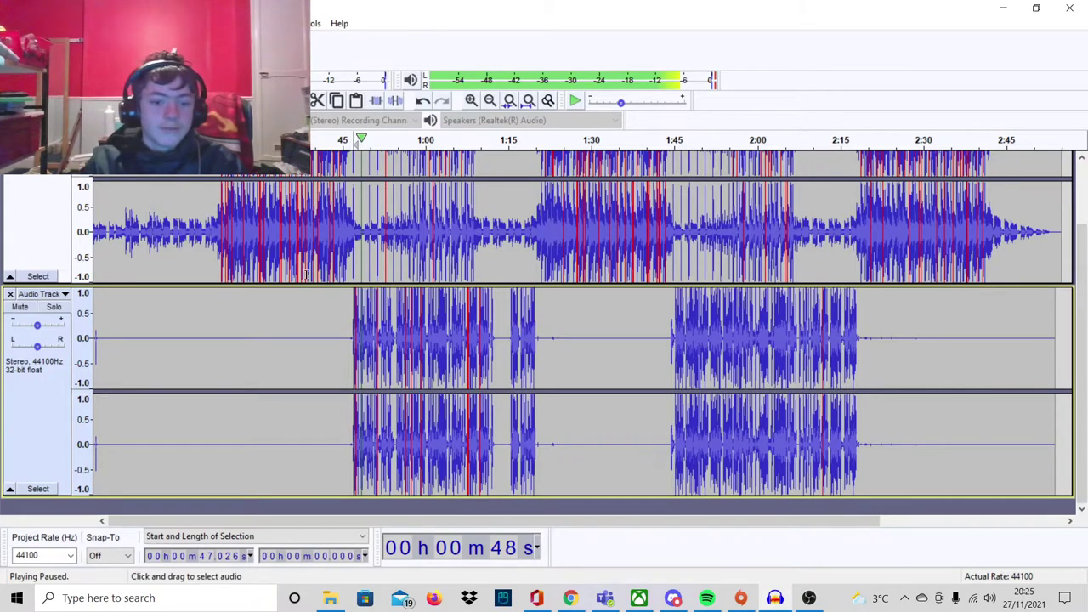
Lower the recording volume to 0.46 and scroll down to the vocal Audio Track.
scroll(347, 293, up, 3)
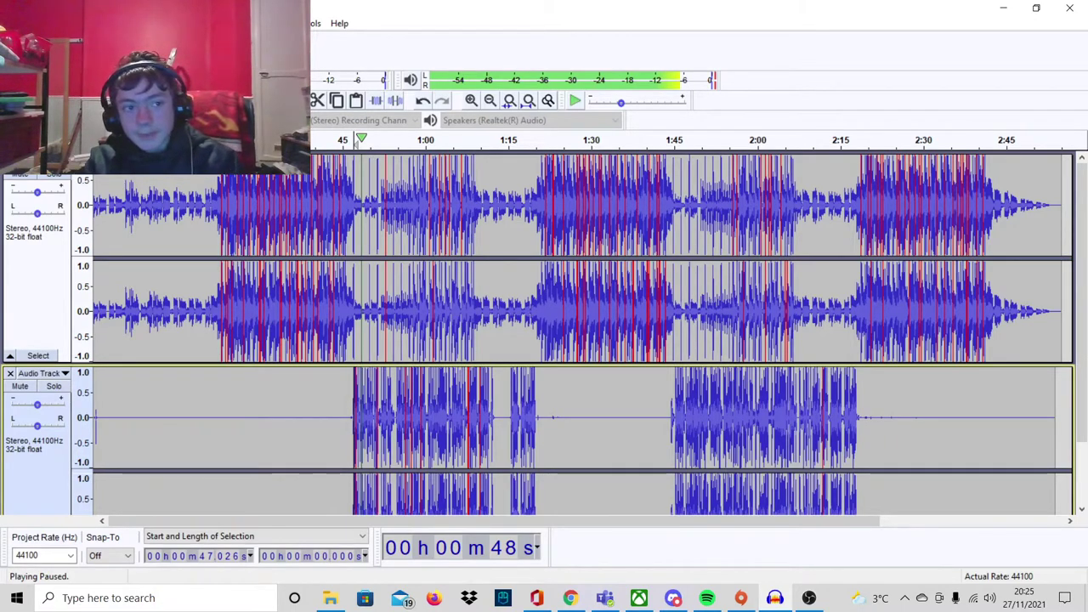
scroll(204, 100, down, 1)
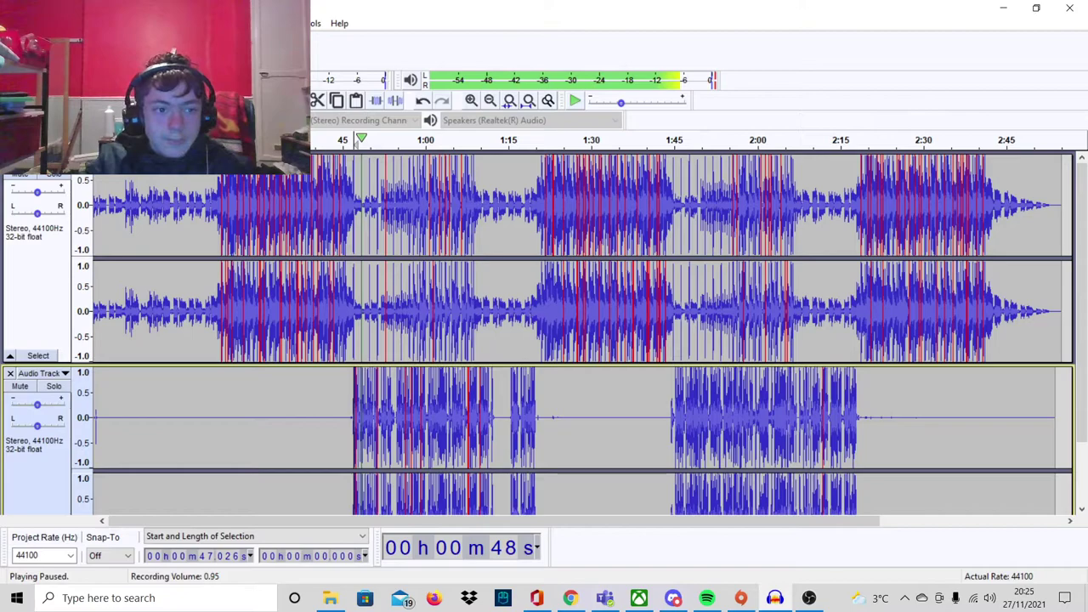
scroll(204, 100, down, 4)
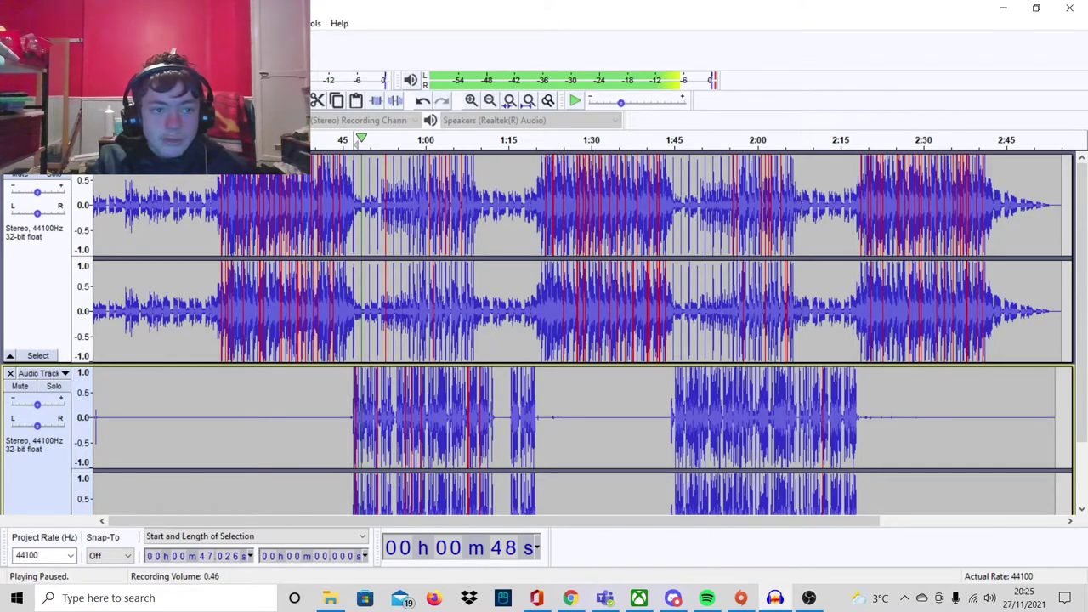
scroll(214, 355, down, 3)
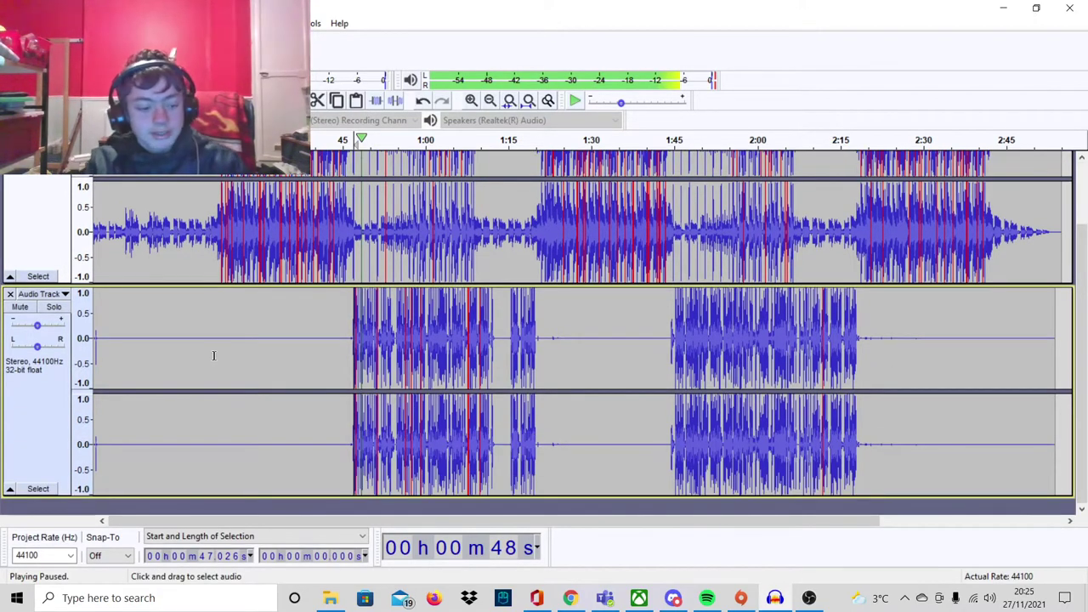
key(r)
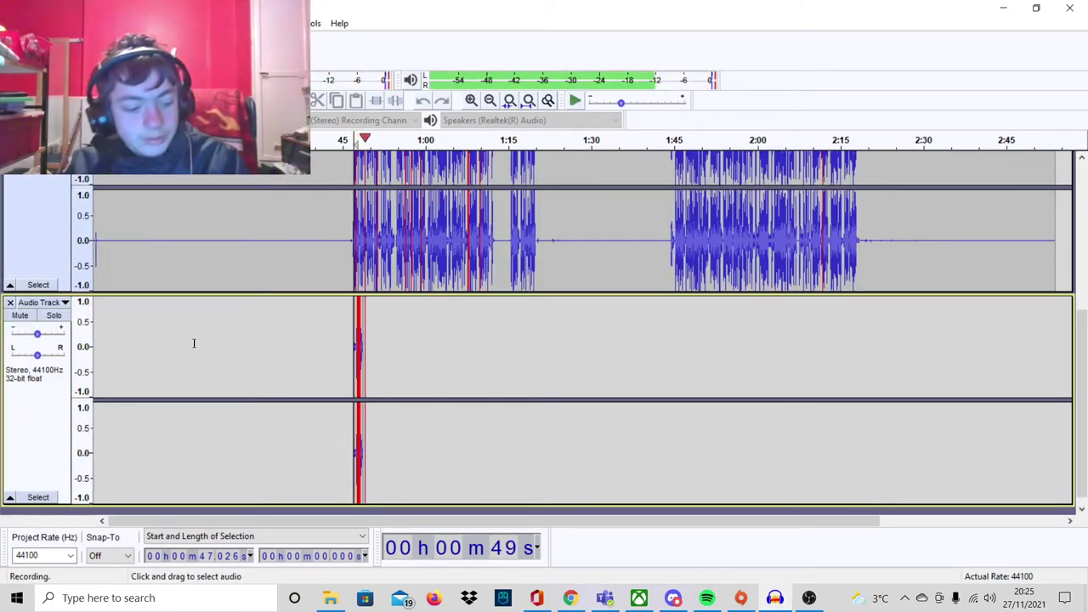
key(p)
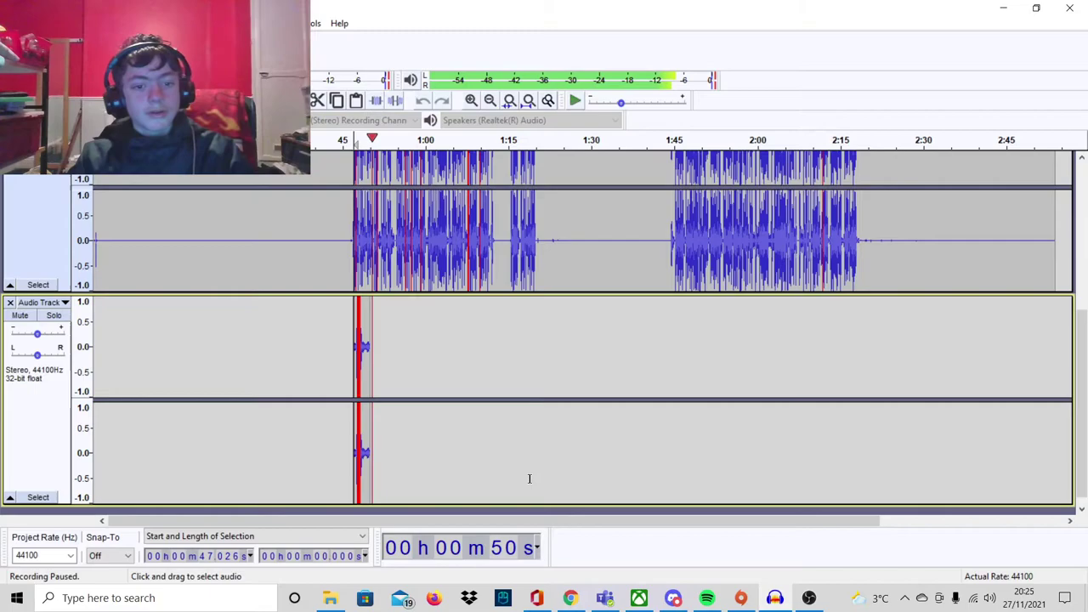
click(479, 413)
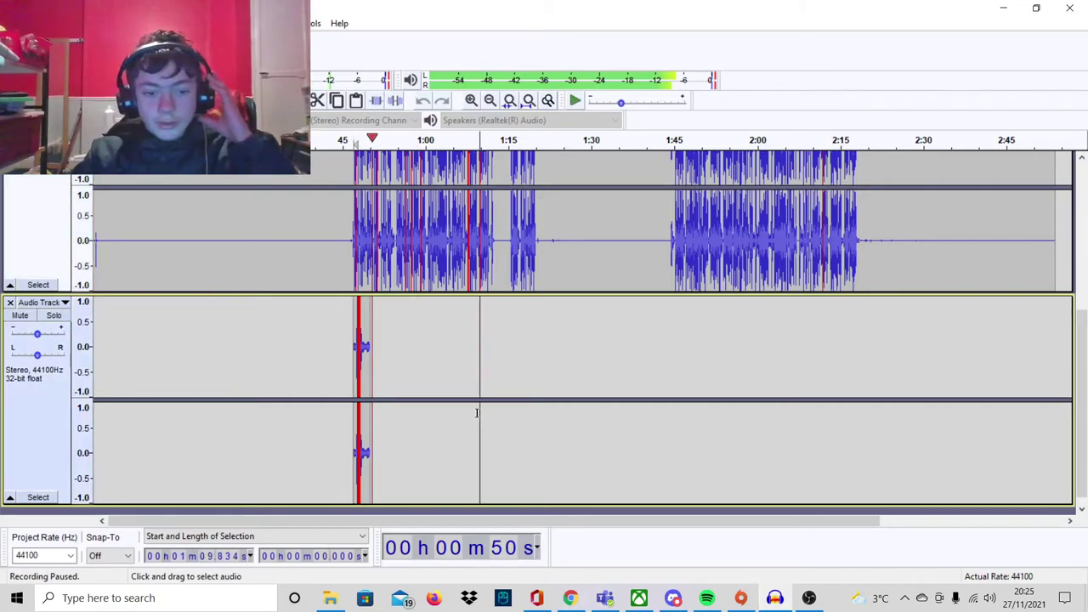
click(361, 349)
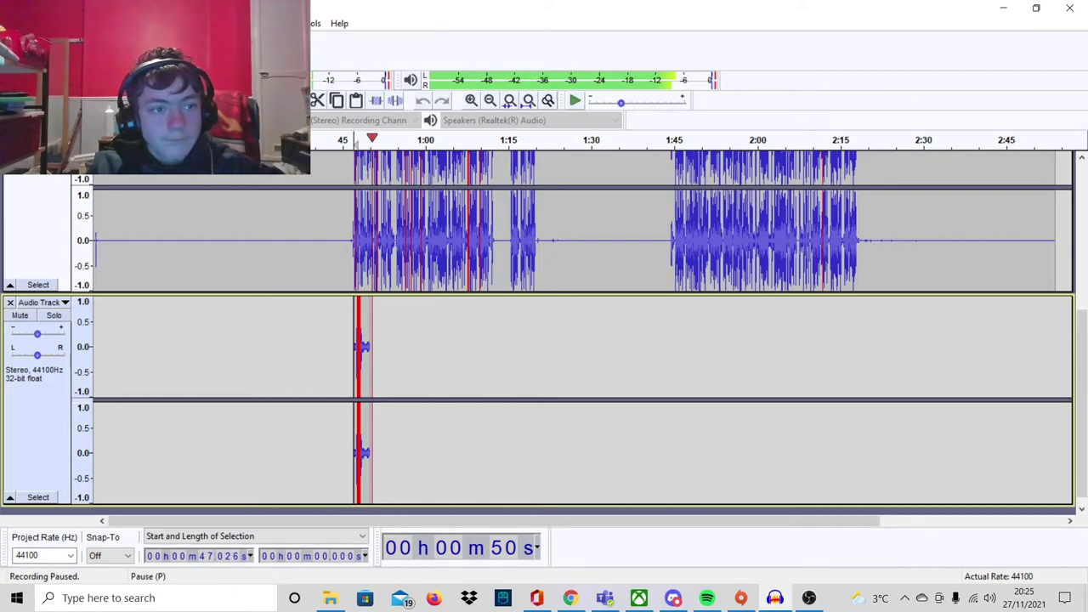
key(p)
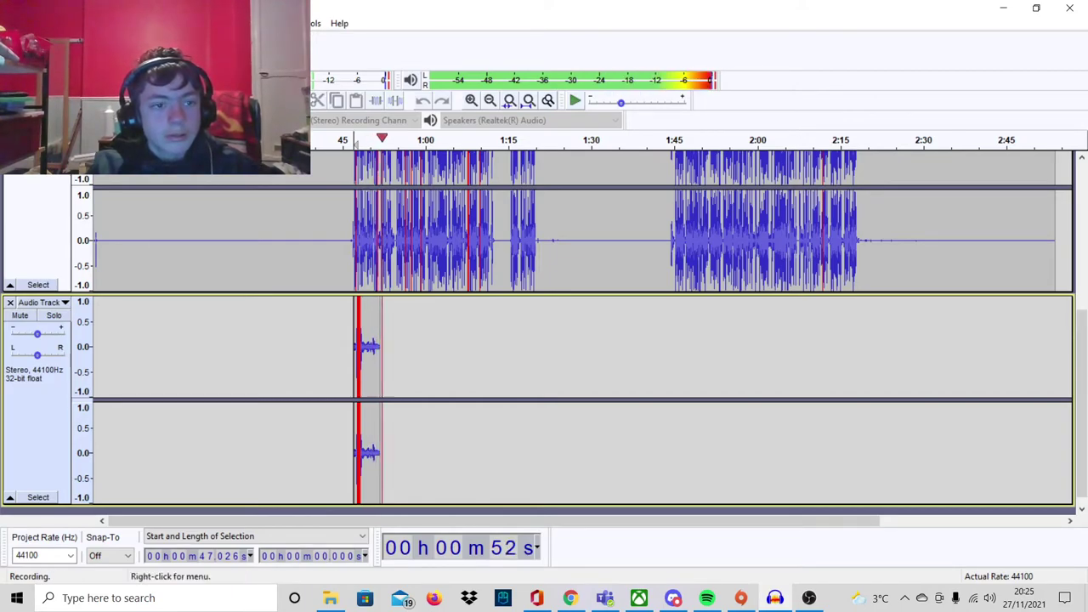
click(25, 81)
scroll(319, 337, down, 5)
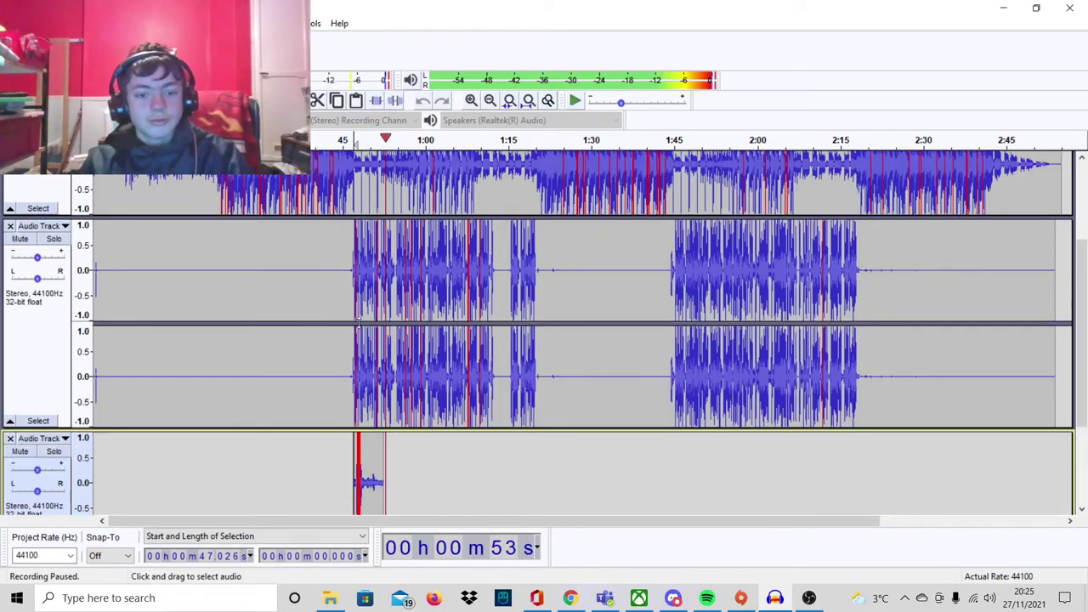
scroll(375, 406, up, 6)
drag(386, 407, 354, 406)
scroll(51, 400, down, 2)
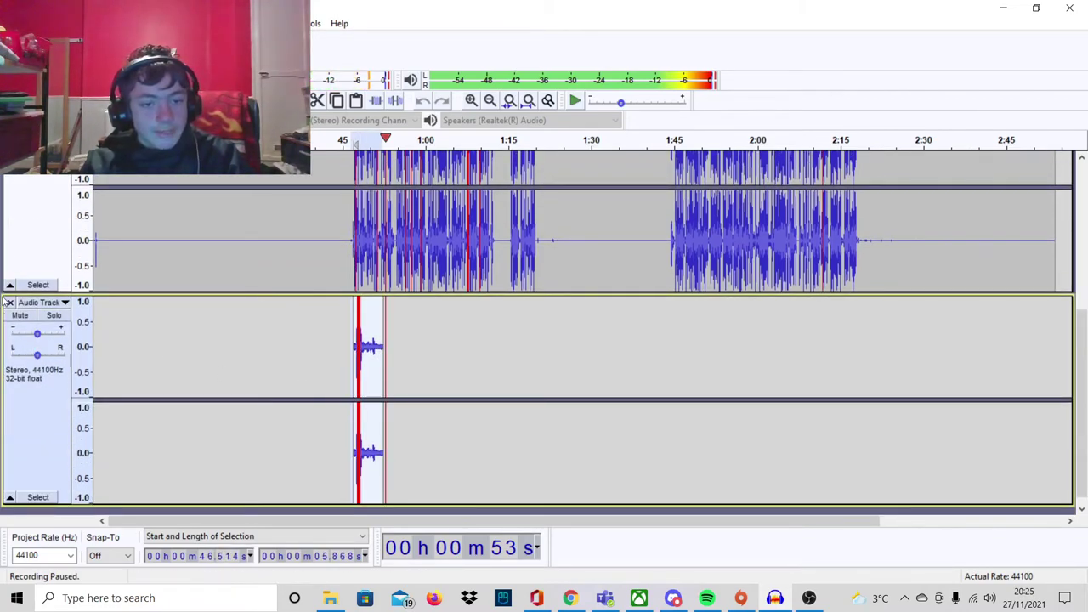
click(9, 302)
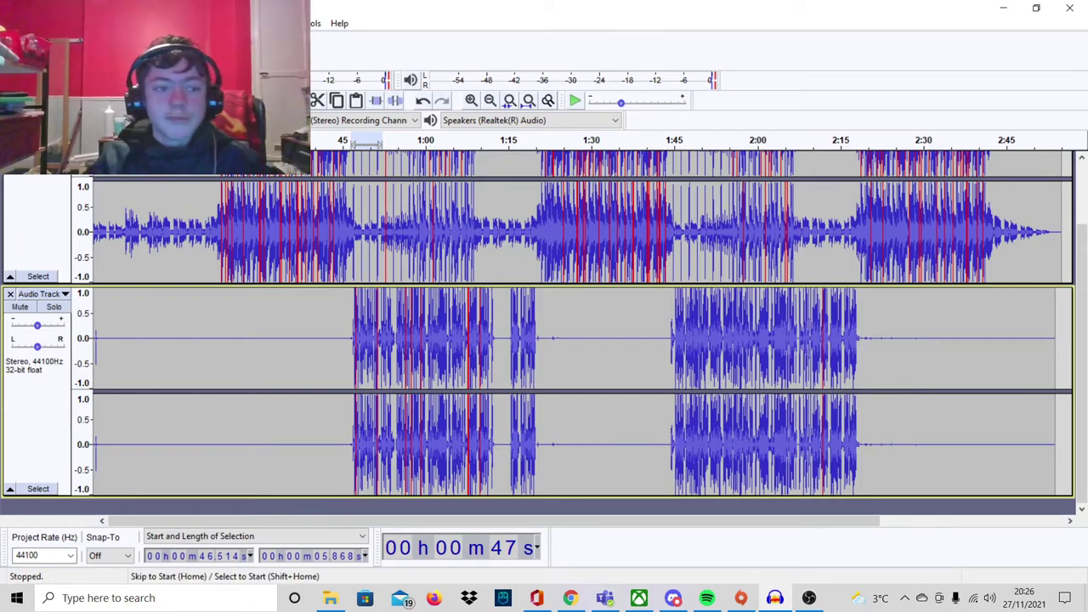
click(340, 121)
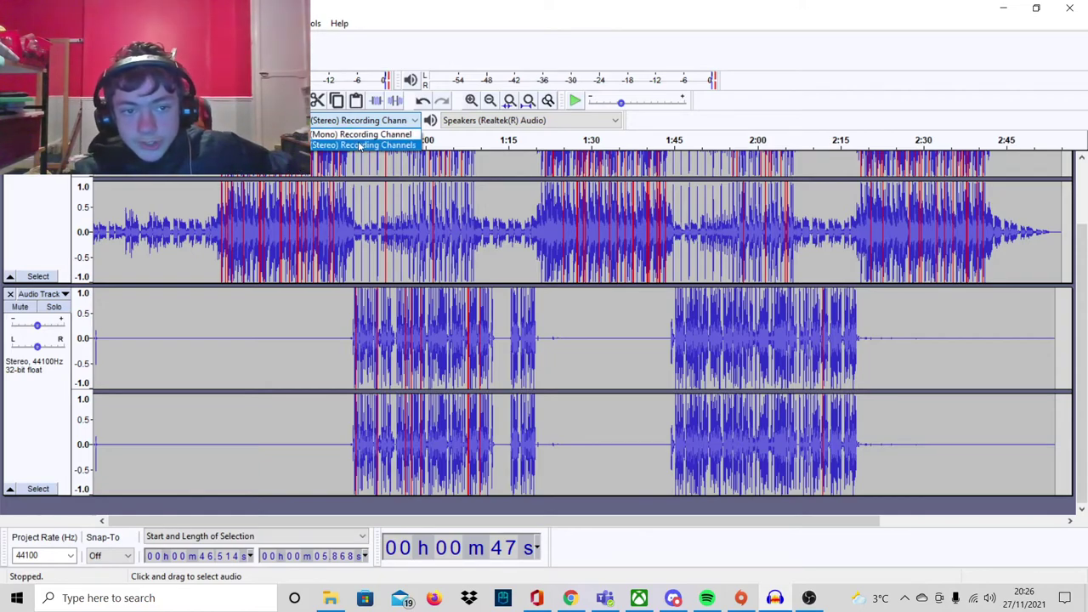
click(359, 144)
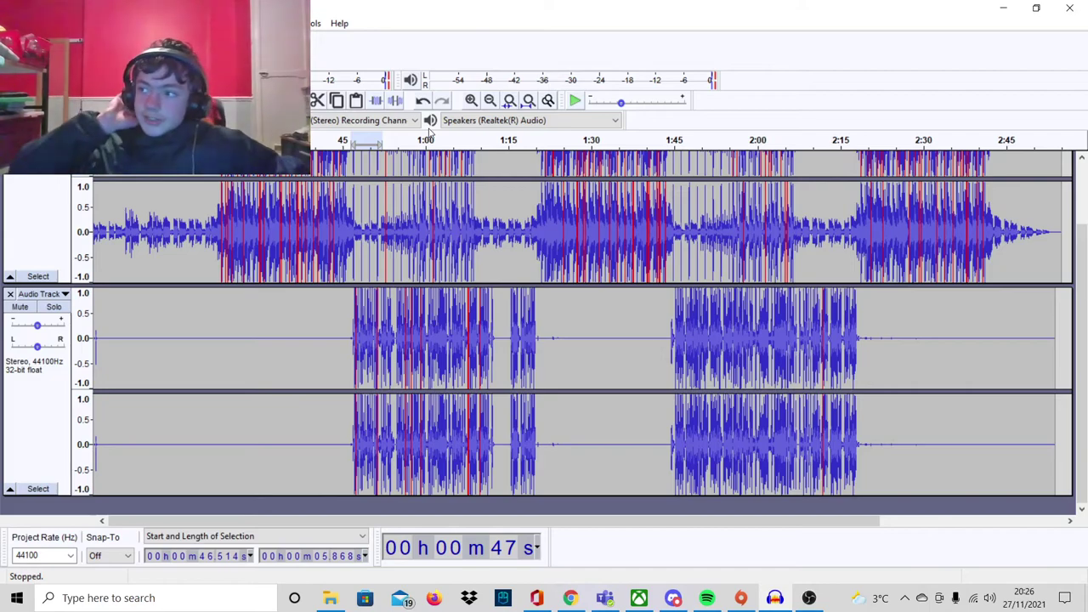
click(354, 122)
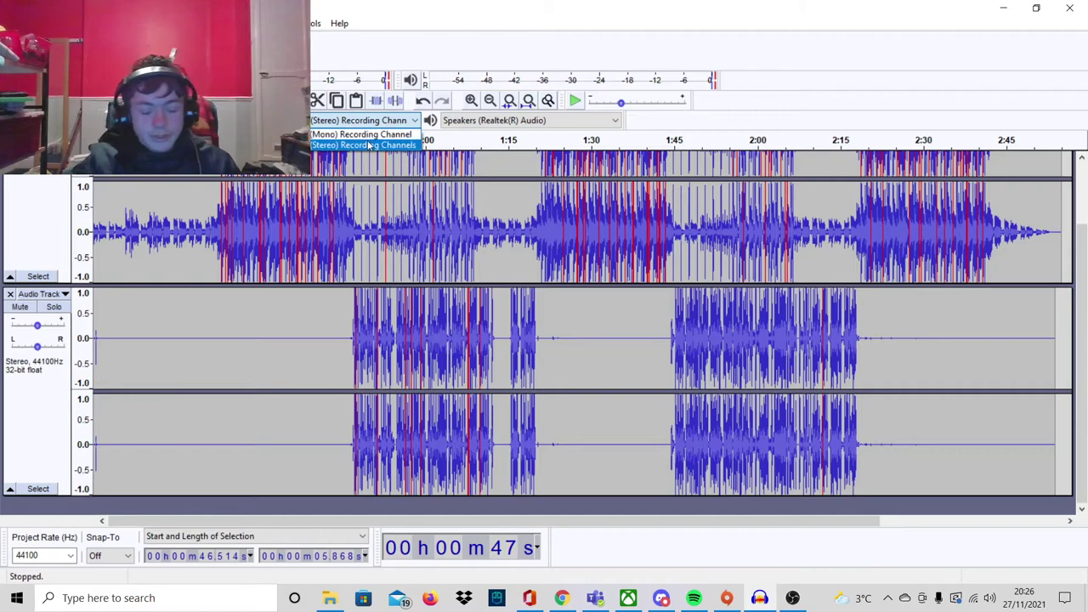
click(368, 146)
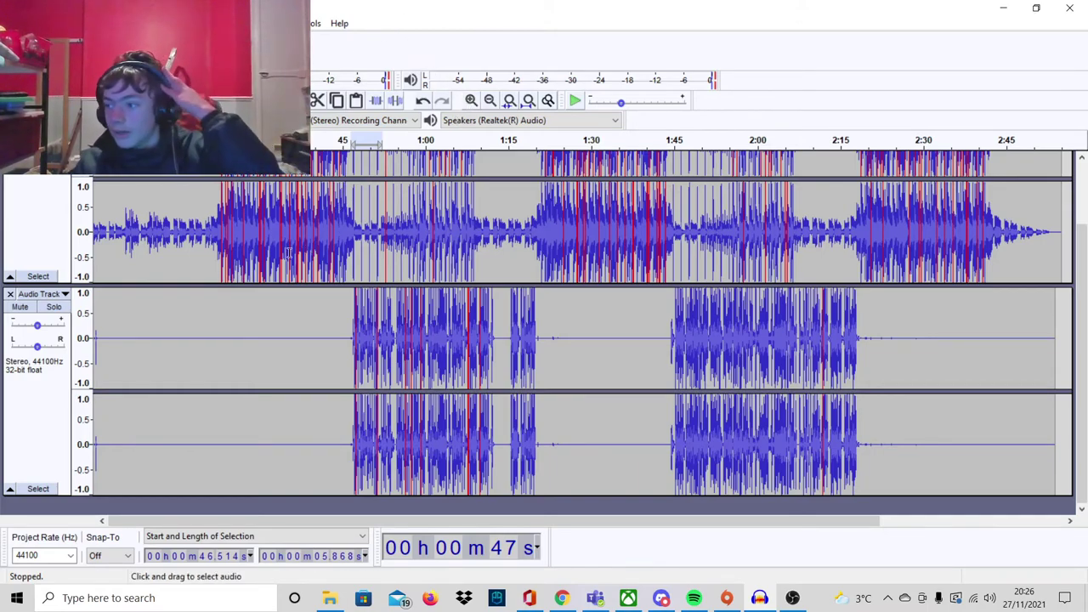
Fade out the 1:19.8–1:23.3 blip on the Audio Track, then deselect.
scroll(337, 311, up, 2)
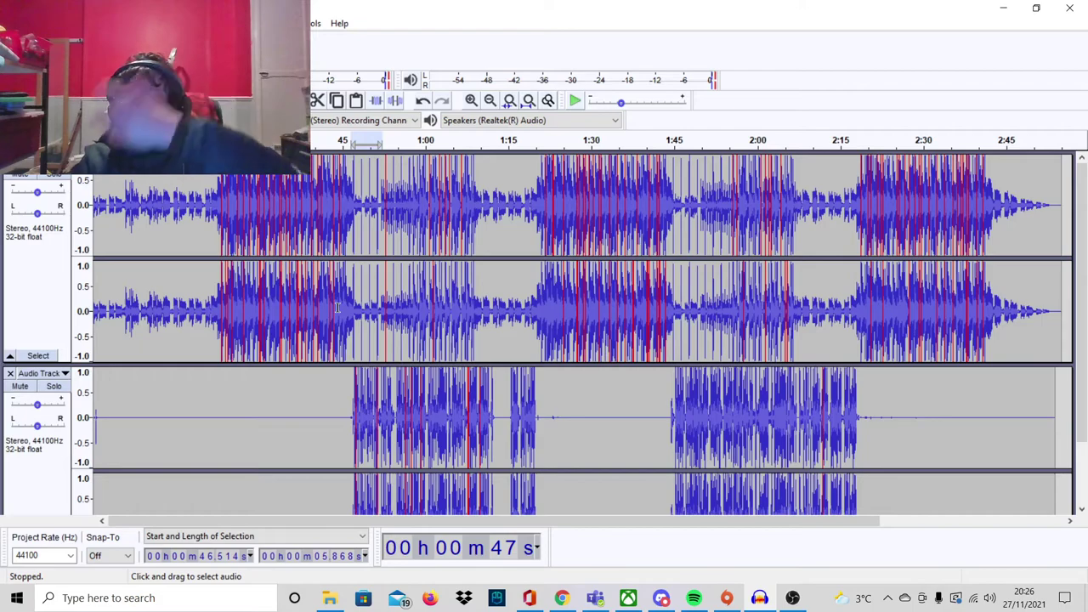
scroll(358, 386, down, 2)
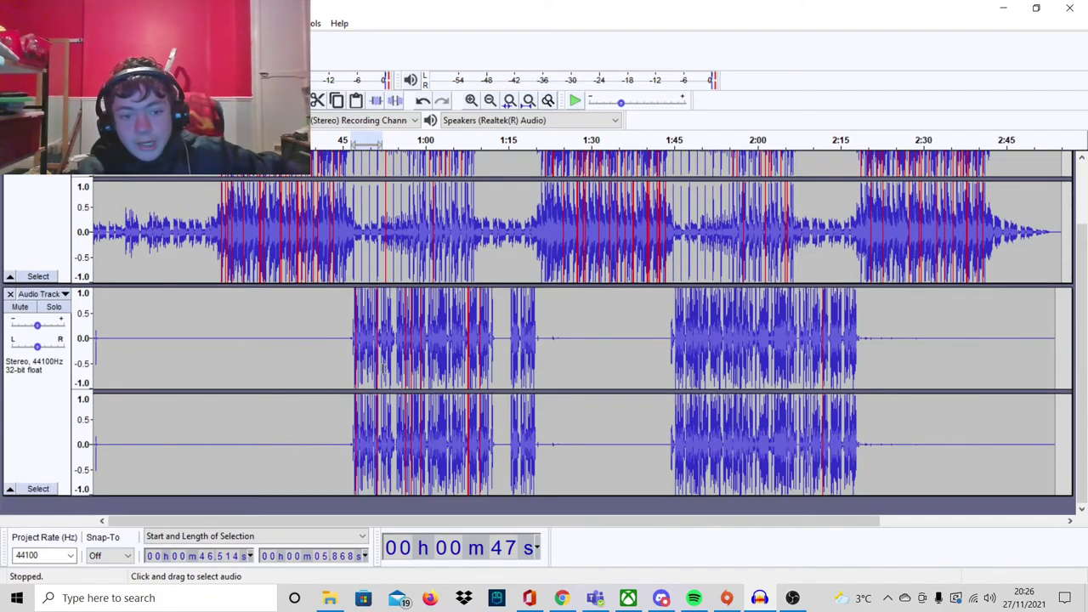
scroll(358, 386, up, 2)
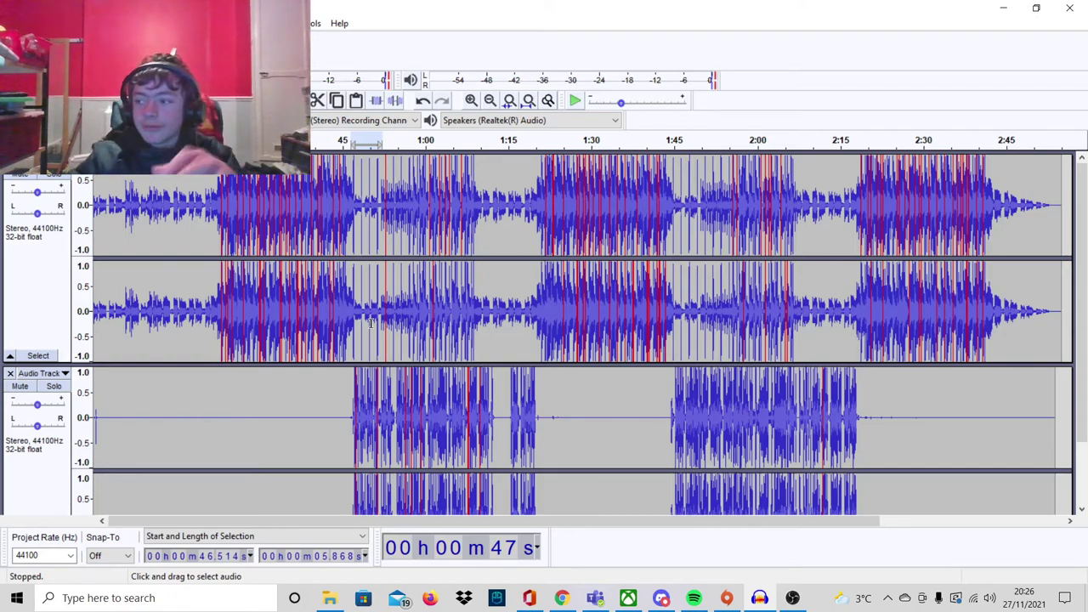
scroll(610, 346, down, 1)
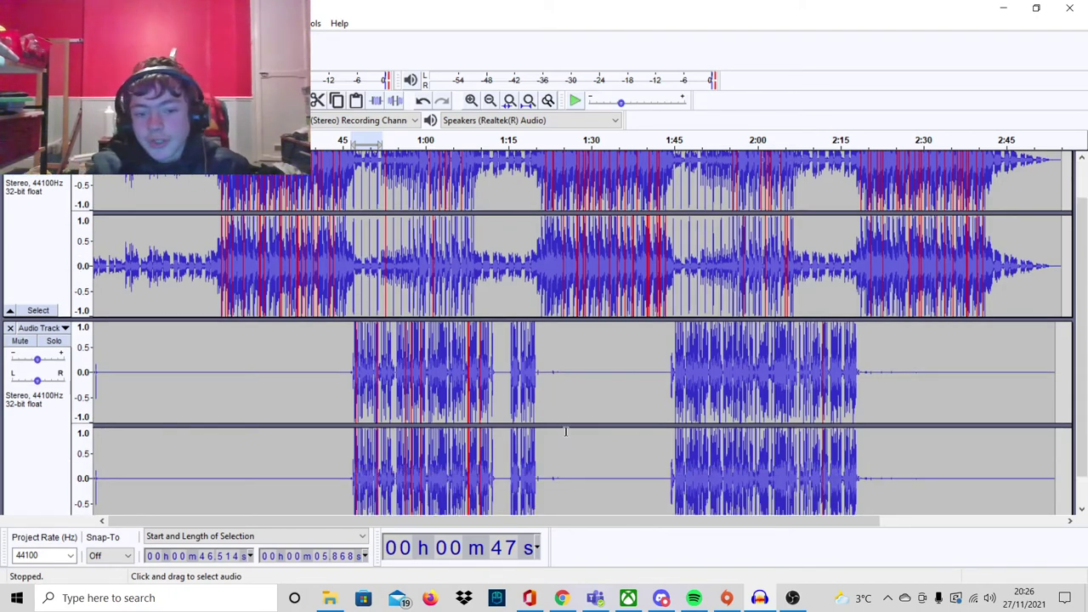
drag(534, 369, 553, 368)
scroll(553, 368, down, 1)
click(276, 23)
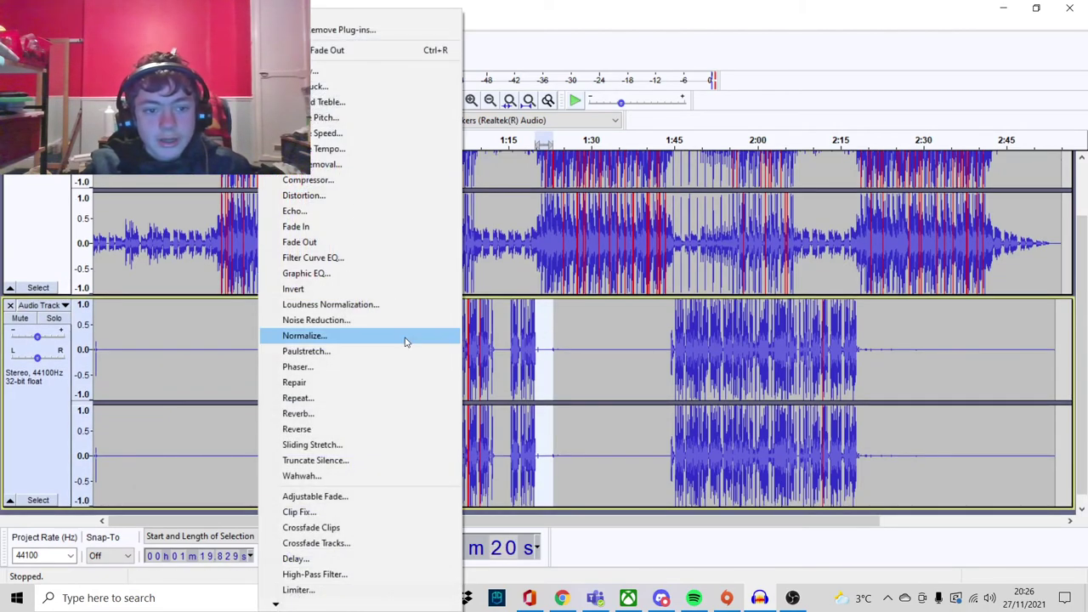
click(372, 247)
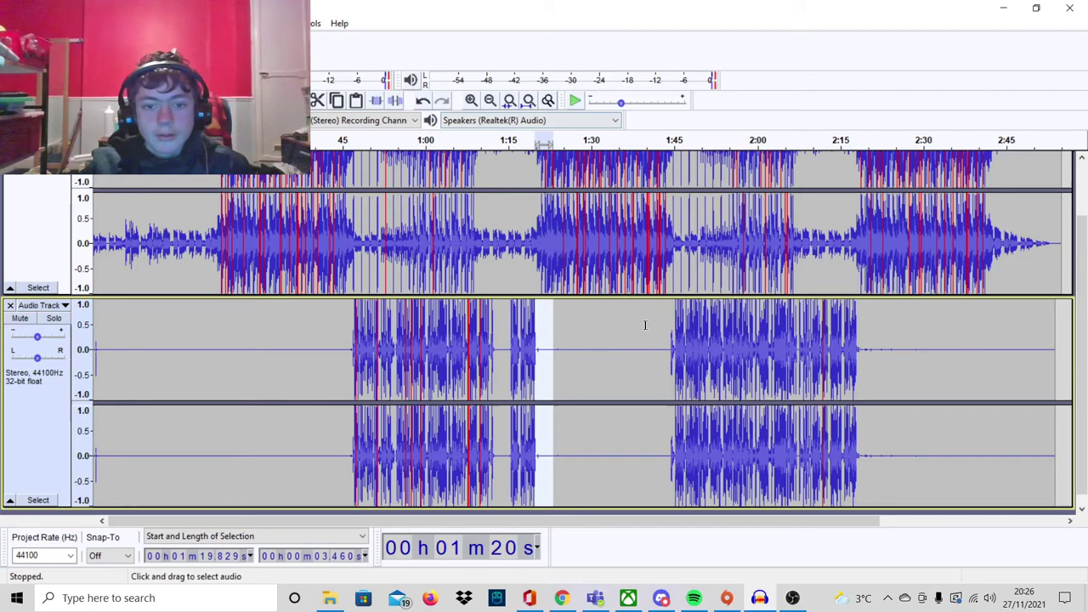
click(567, 362)
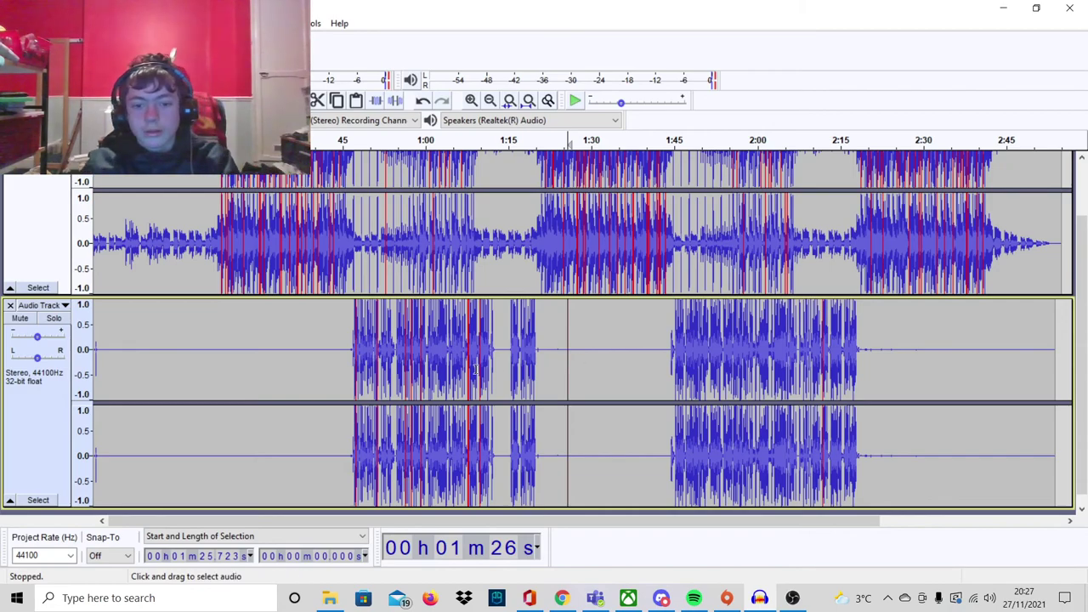
Bring the OBS Studio window to the front.
scroll(557, 365, up, 1)
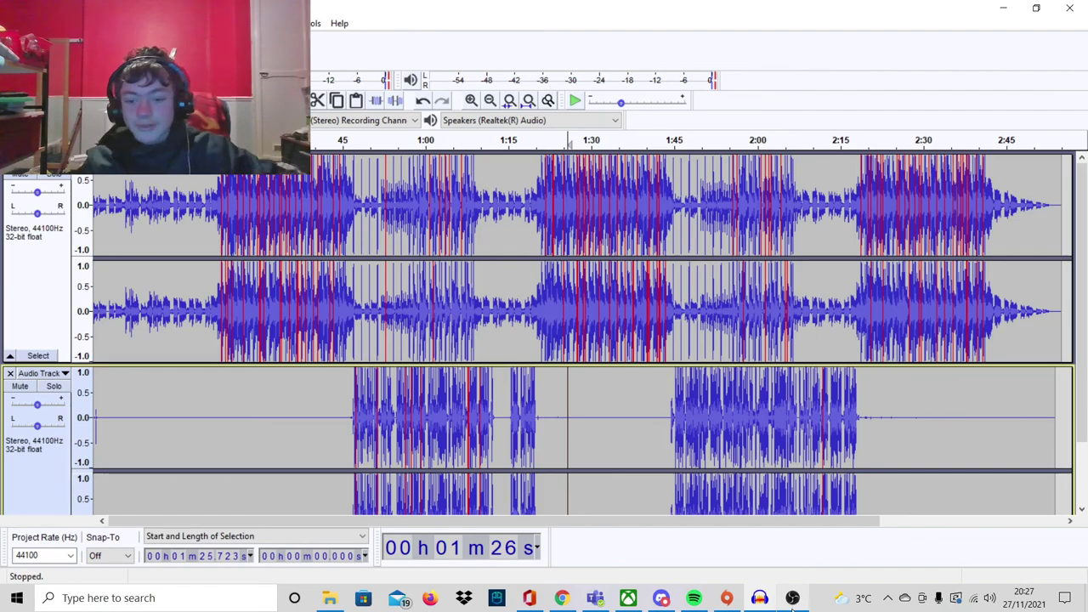
mouse_move(788, 605)
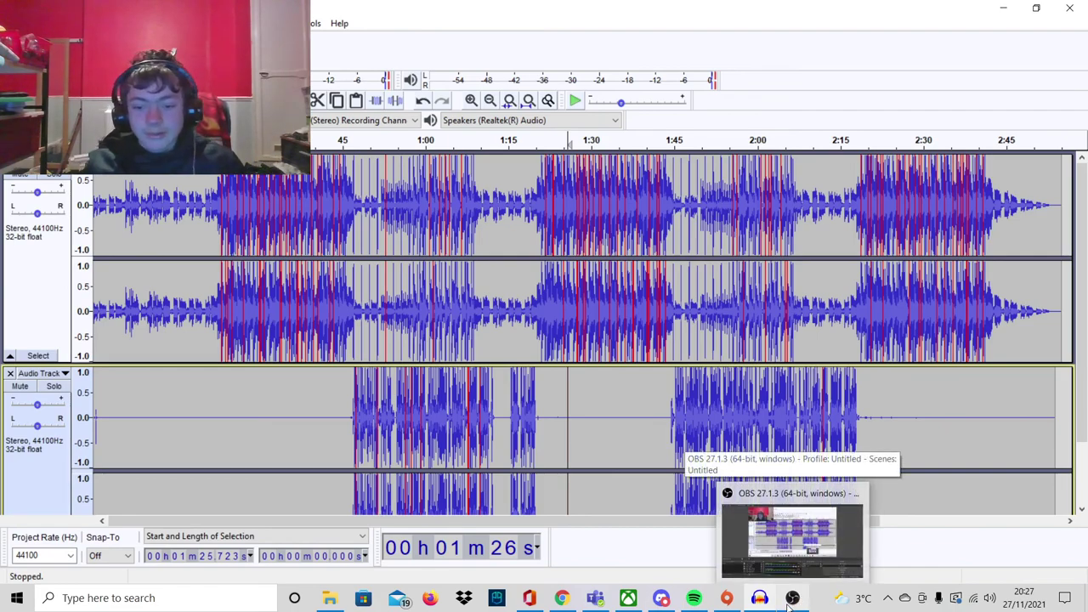
click(791, 599)
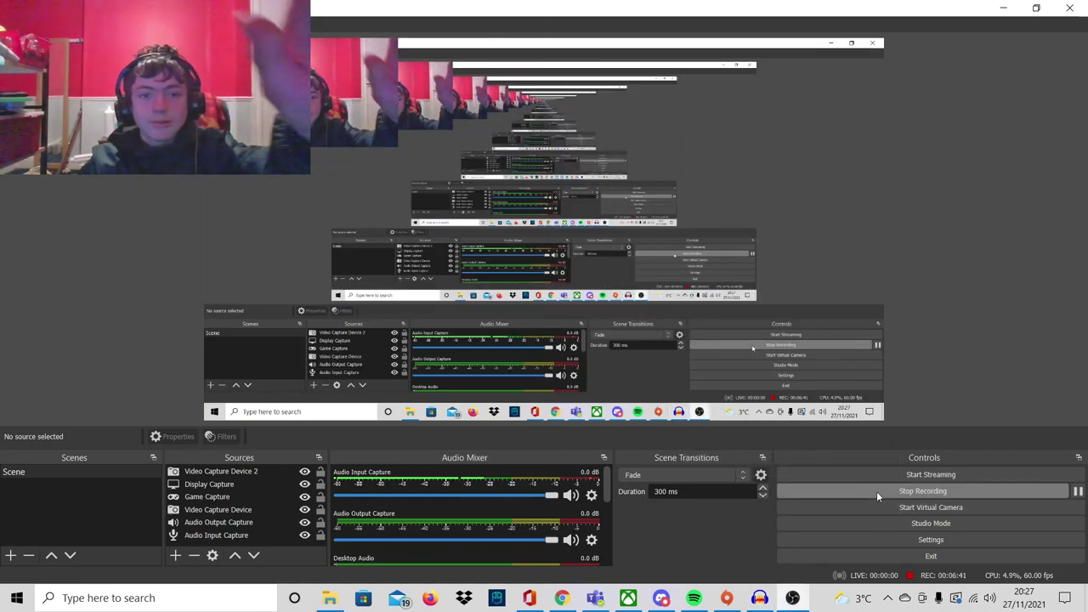